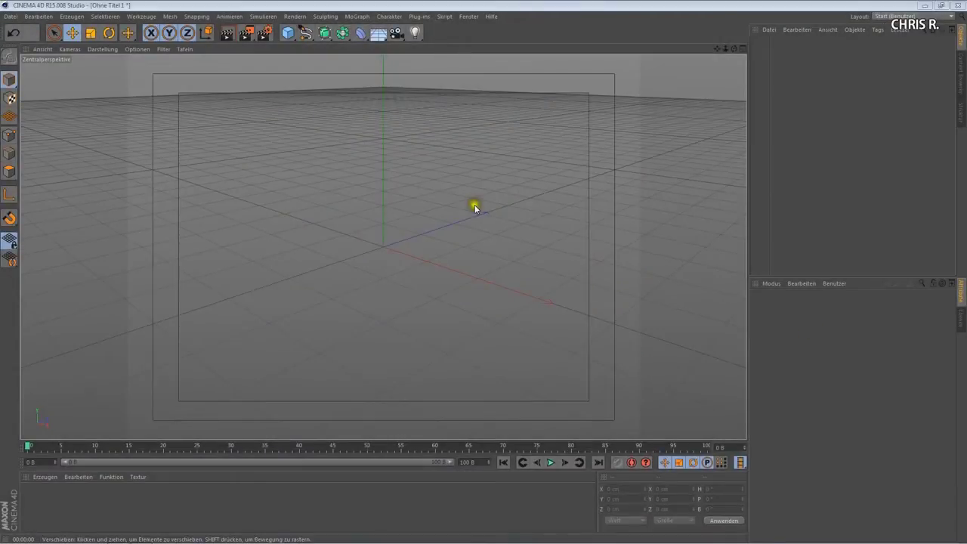
Add a Kugel primitive (100 cm radius) and rename it Erde.
click(288, 33)
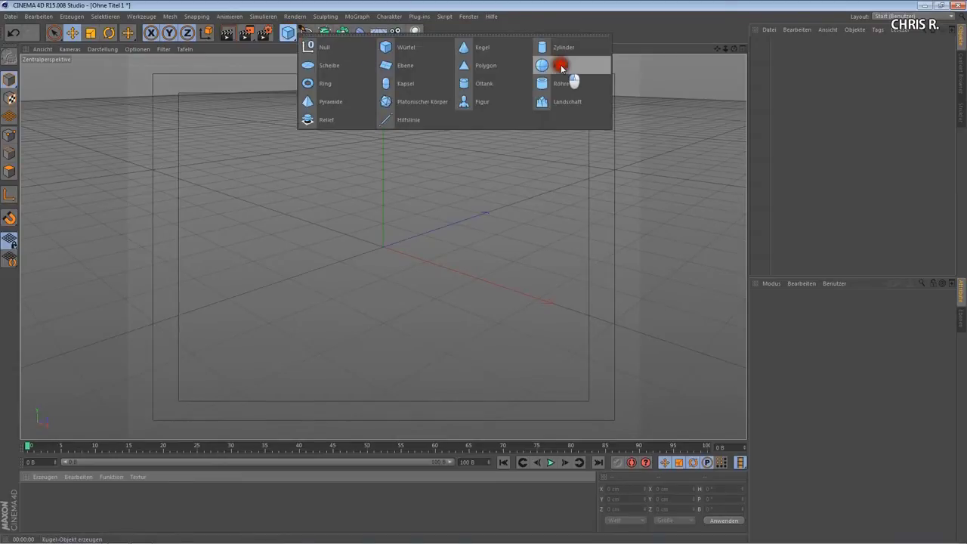
click(561, 68)
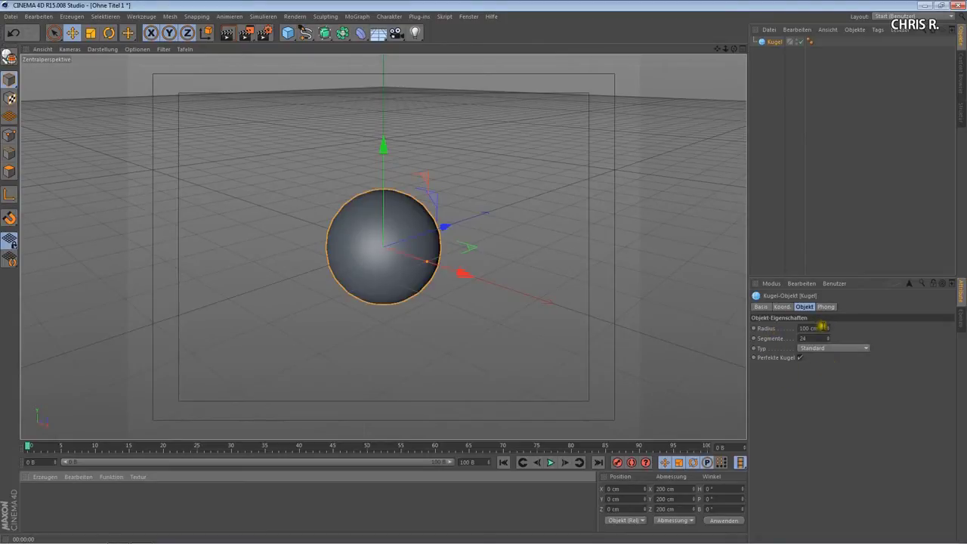
click(776, 45)
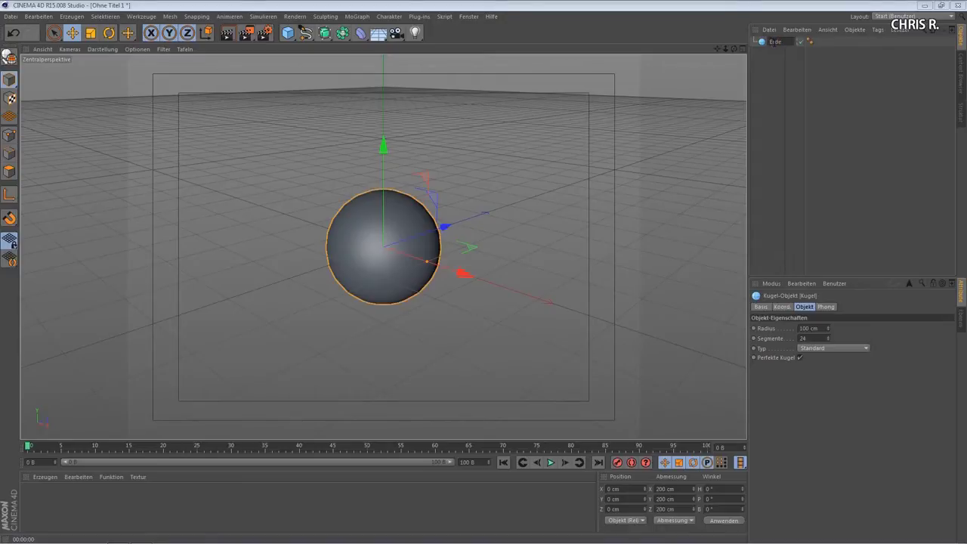
key(Return)
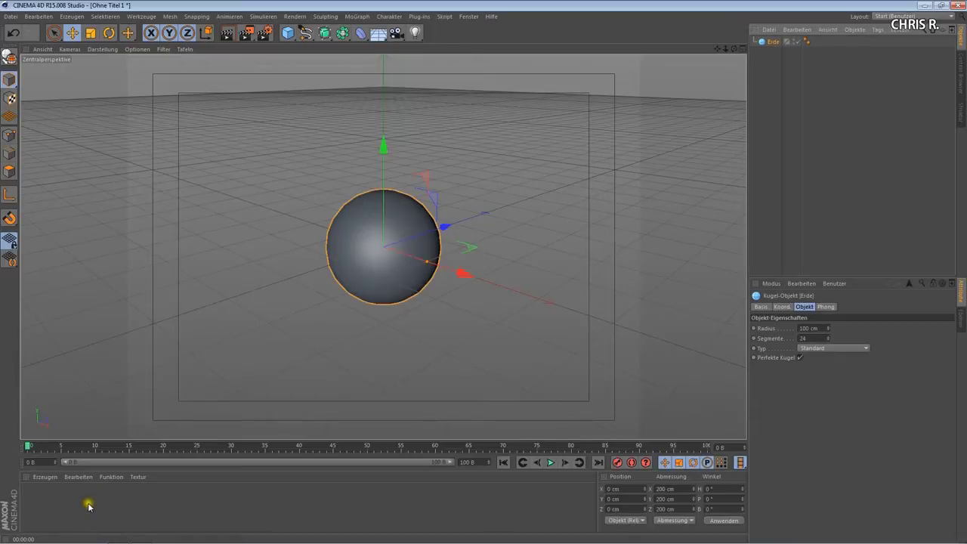
Create a new material Mat and open its Farbe channel in the Material Editor.
double_click(48, 504)
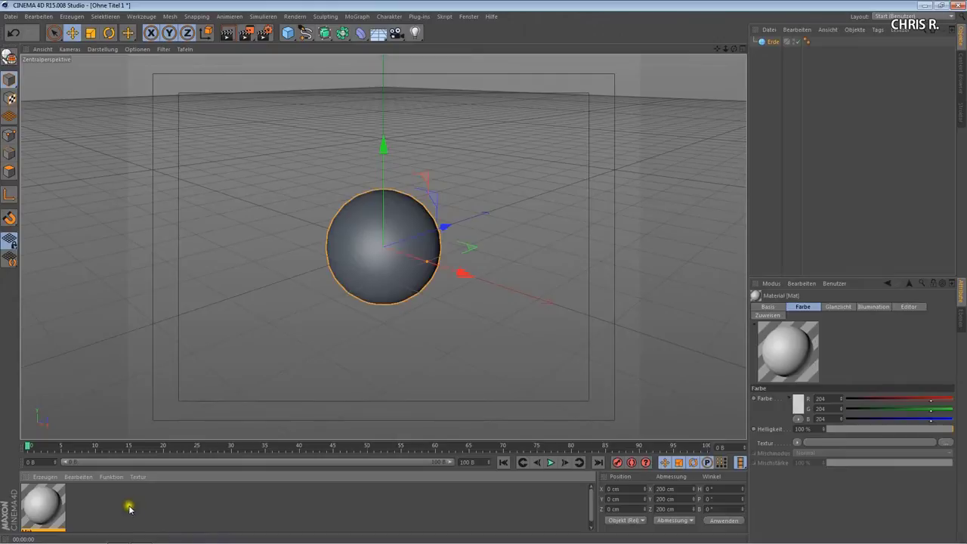
double_click(46, 510)
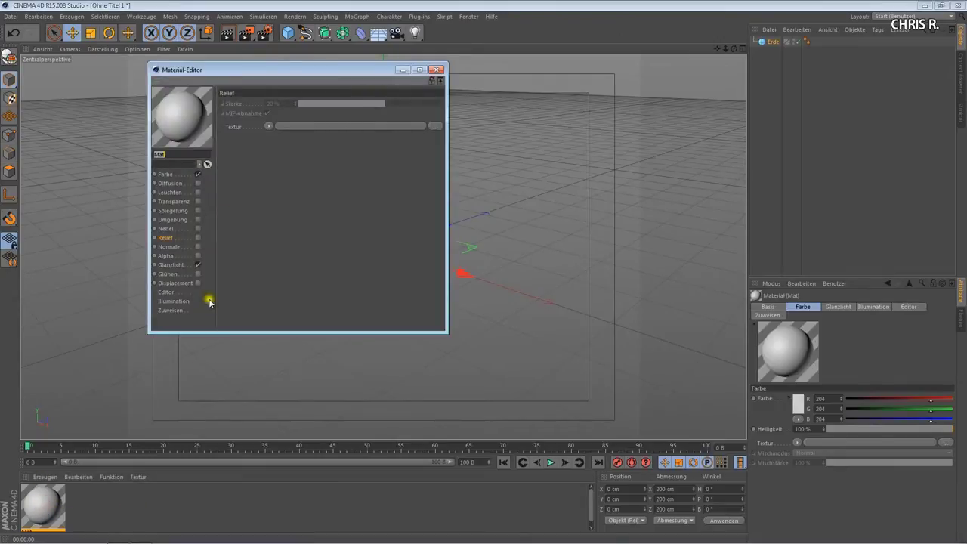
click(164, 174)
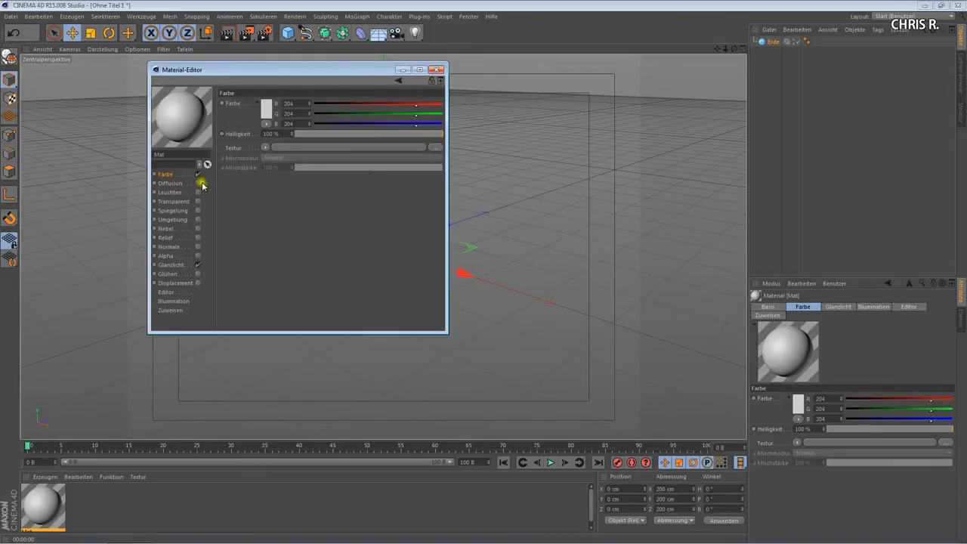
click(199, 176)
Load Earth_Map.jpg as the colour texture and switch off Glanzlicht.
click(260, 148)
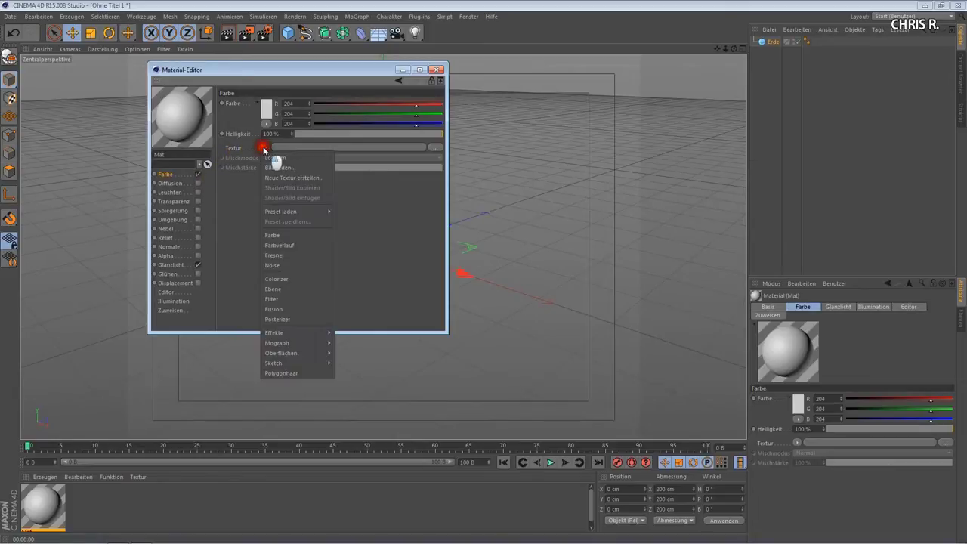
click(271, 164)
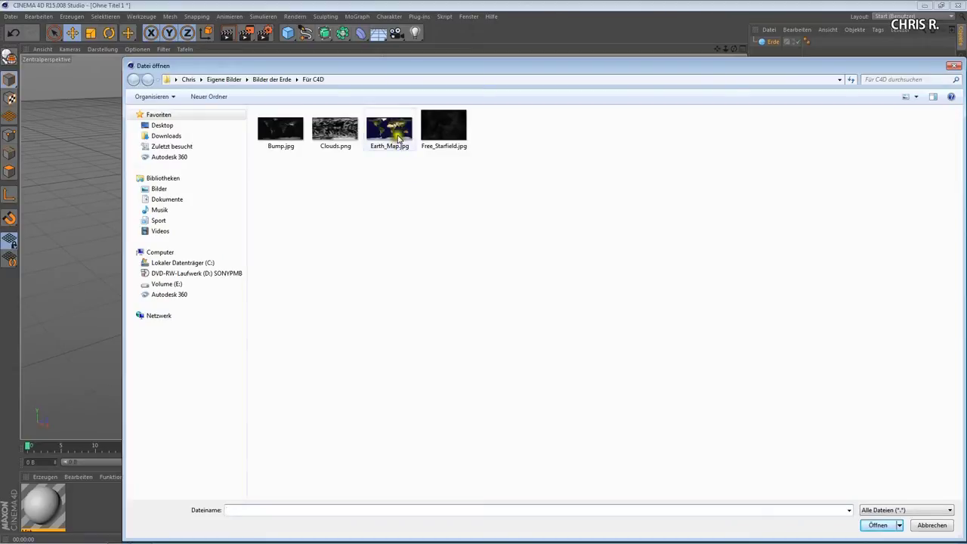
click(392, 140)
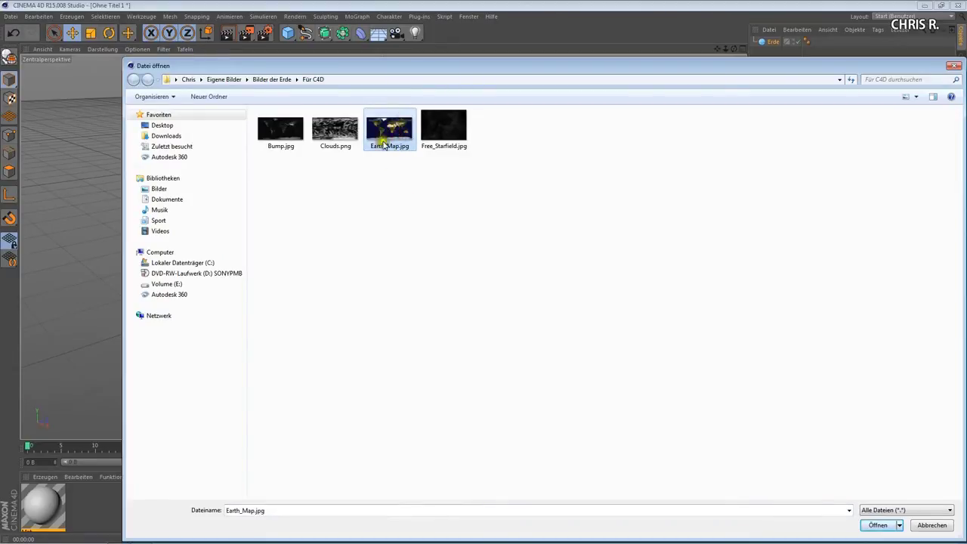
double_click(388, 130)
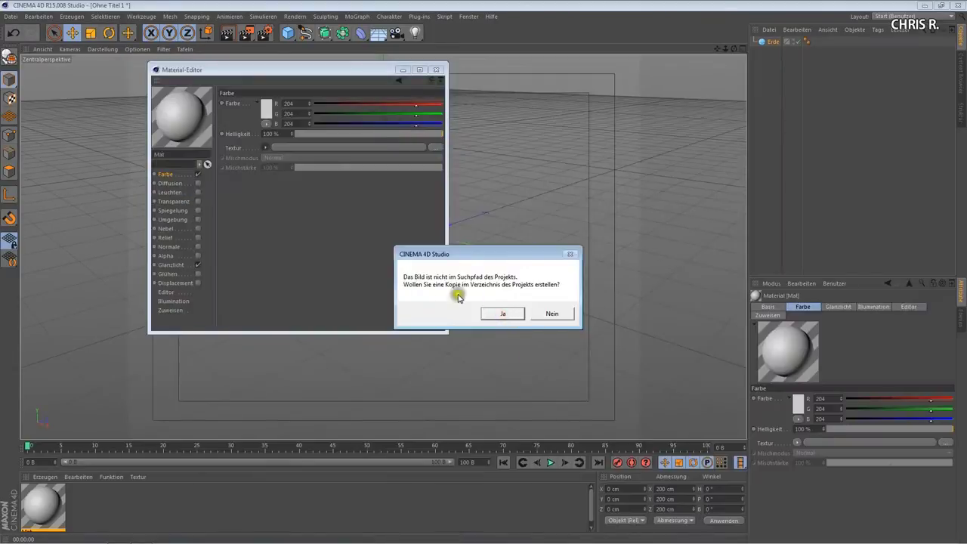
click(553, 314)
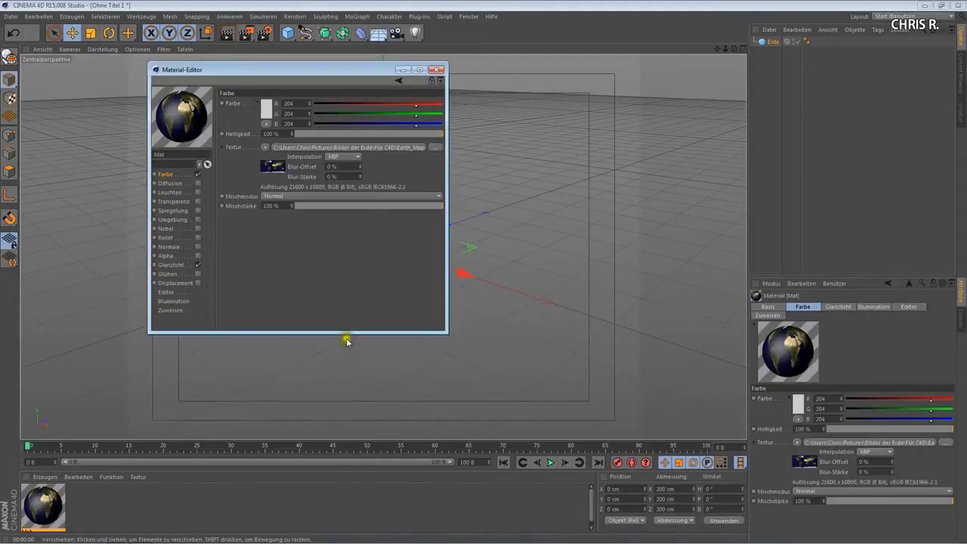
click(198, 266)
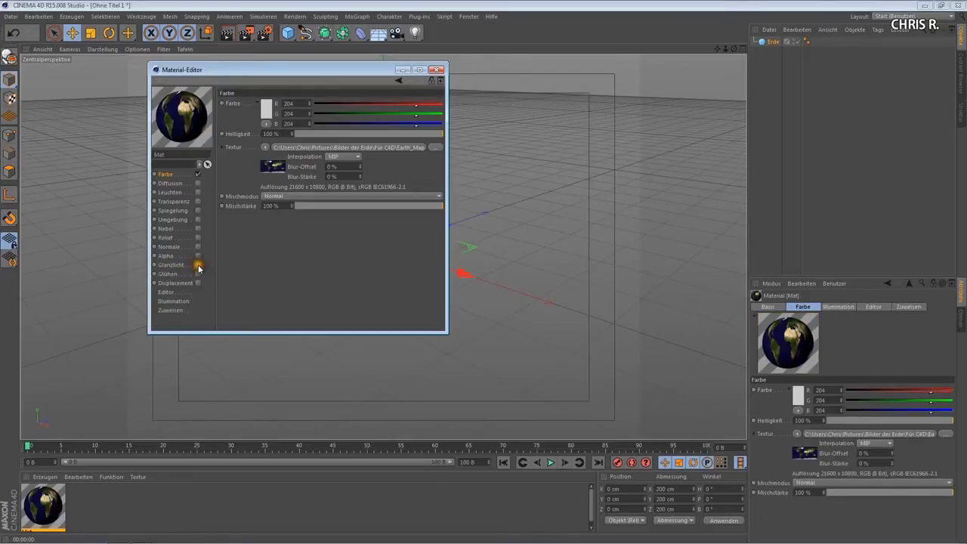
click(168, 238)
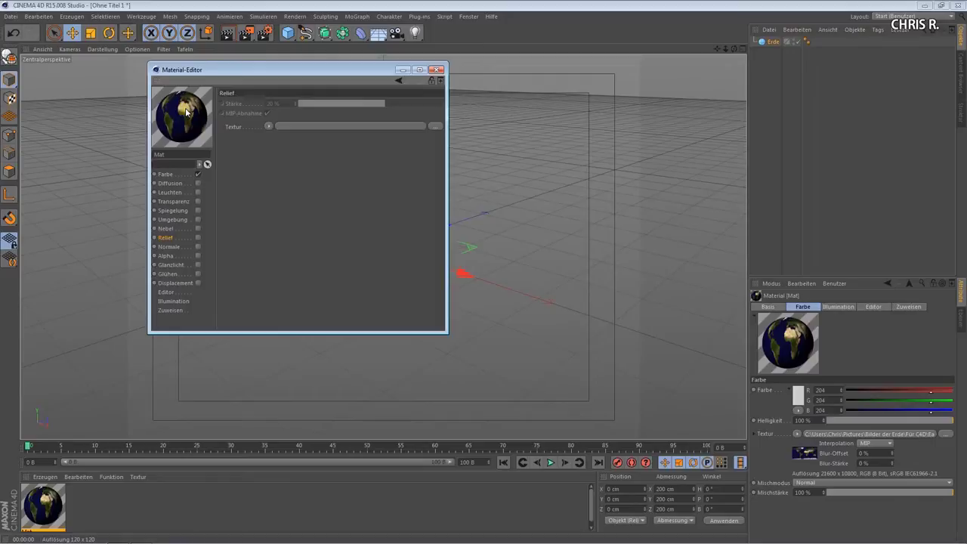
Enable the Relief channel with Bump.jpg as its texture, declining to copy the image.
click(198, 238)
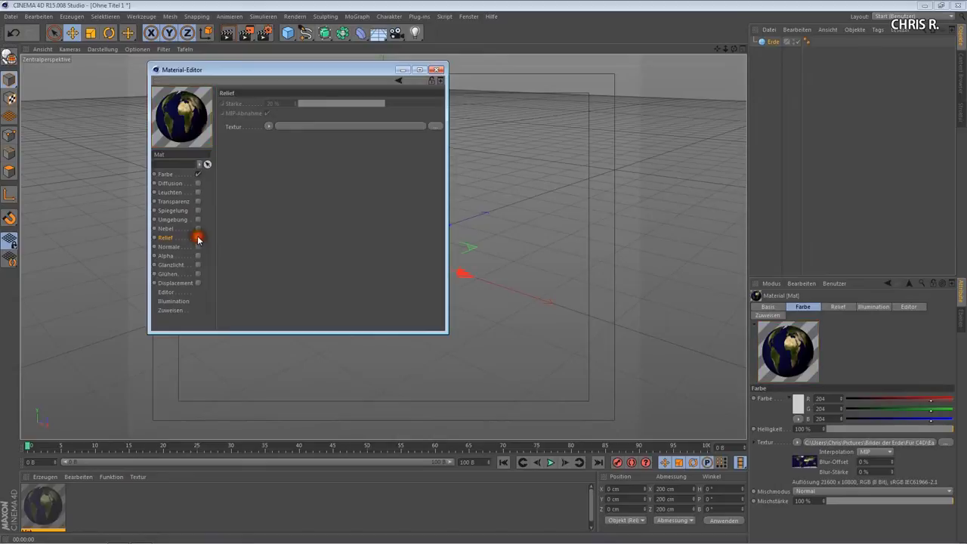
click(266, 128)
click(278, 146)
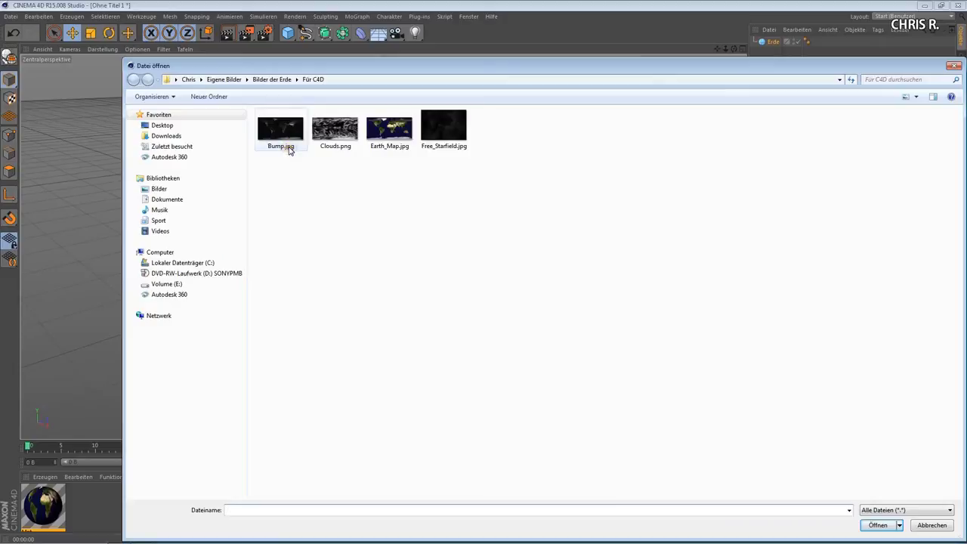
click(291, 130)
double_click(281, 130)
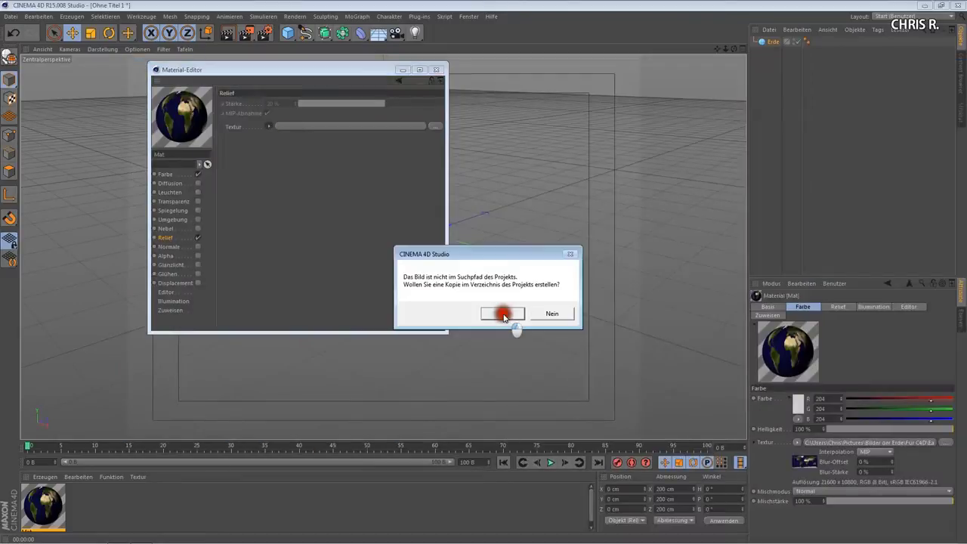
click(554, 315)
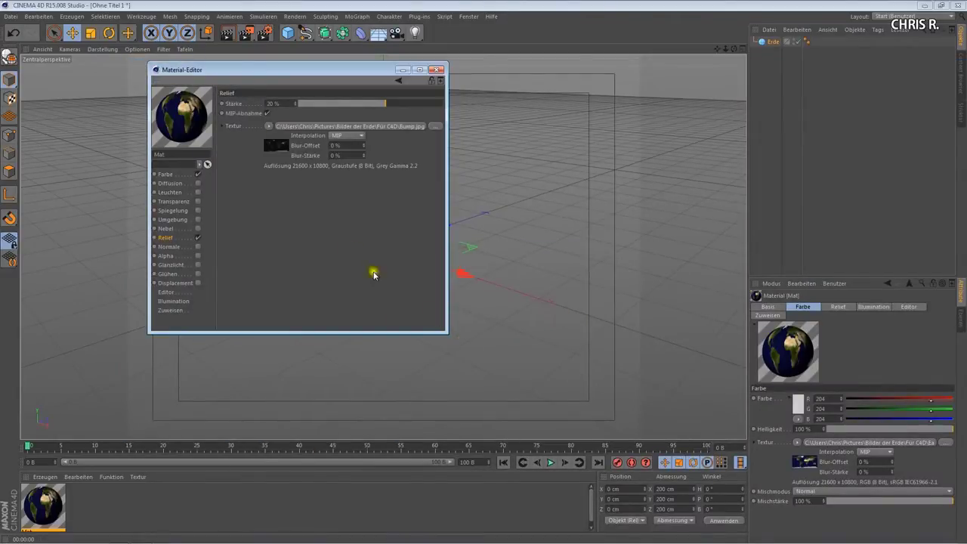
Open the material preview in a large window and arrange it beside the Material Editor.
right_click(179, 119)
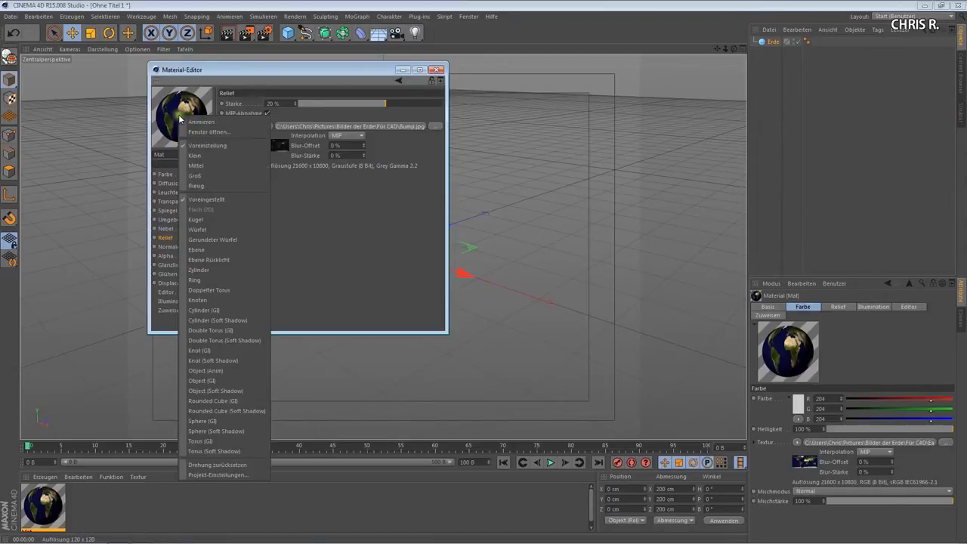
click(208, 132)
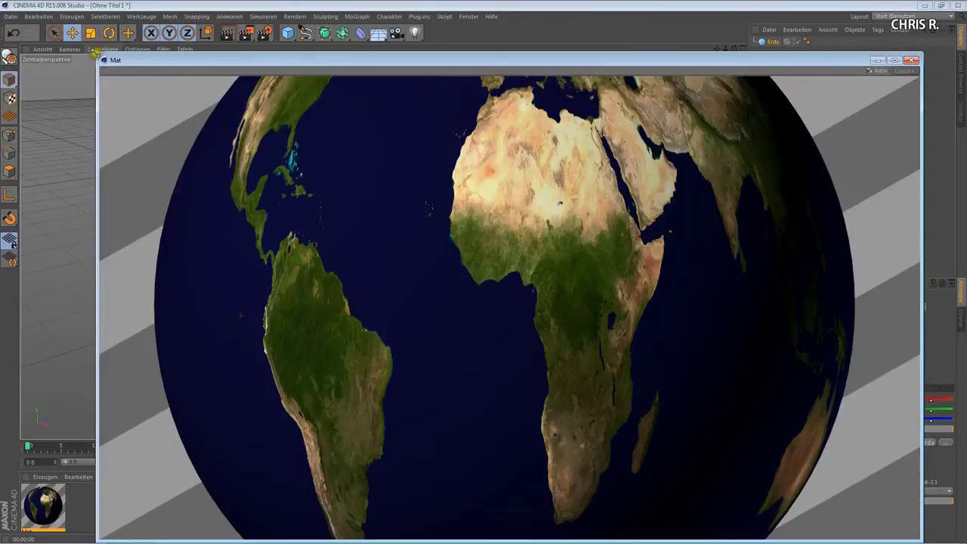
drag(107, 56, 379, 69)
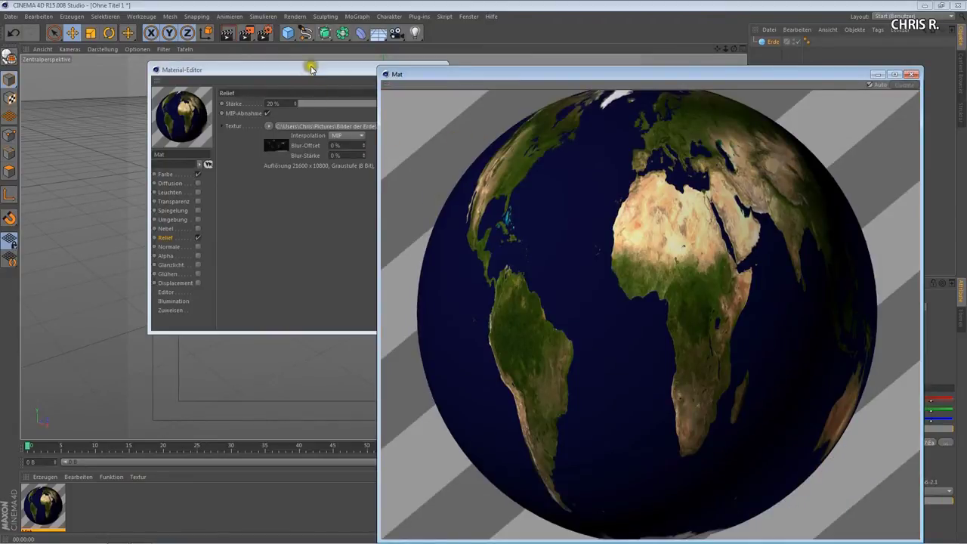
drag(310, 69, 238, 67)
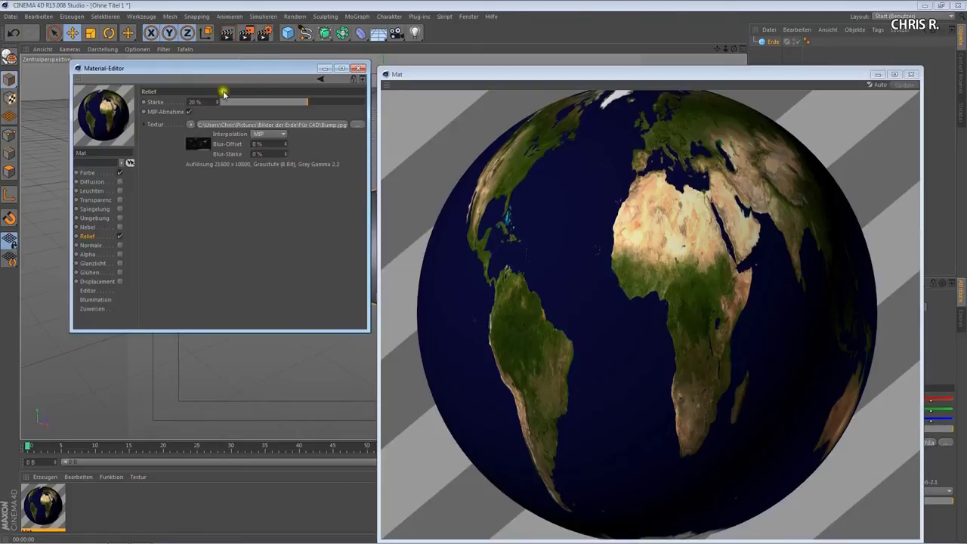
Set the Relief strength to 2000 % and close the large preview window.
drag(212, 101, 190, 105)
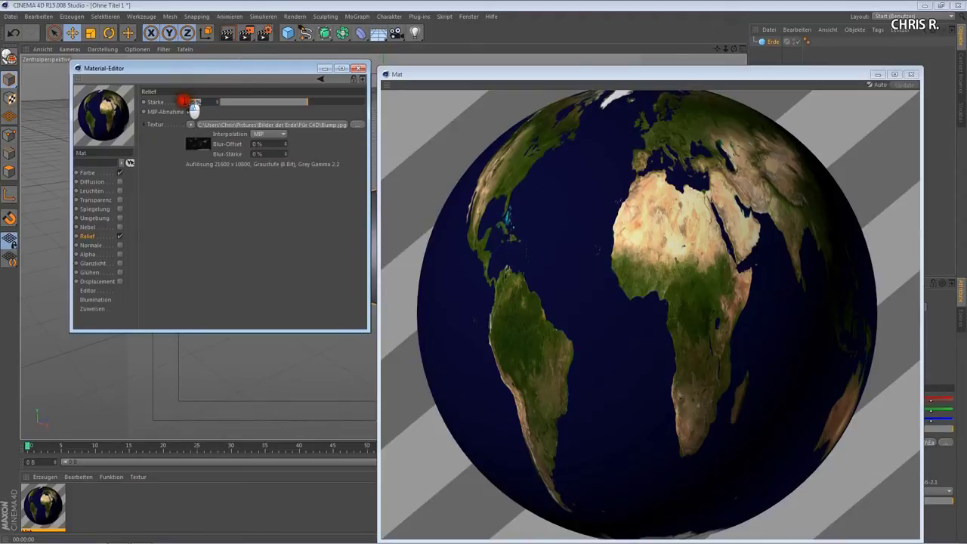
key(ctrl+z)
text(2000)
key(Return)
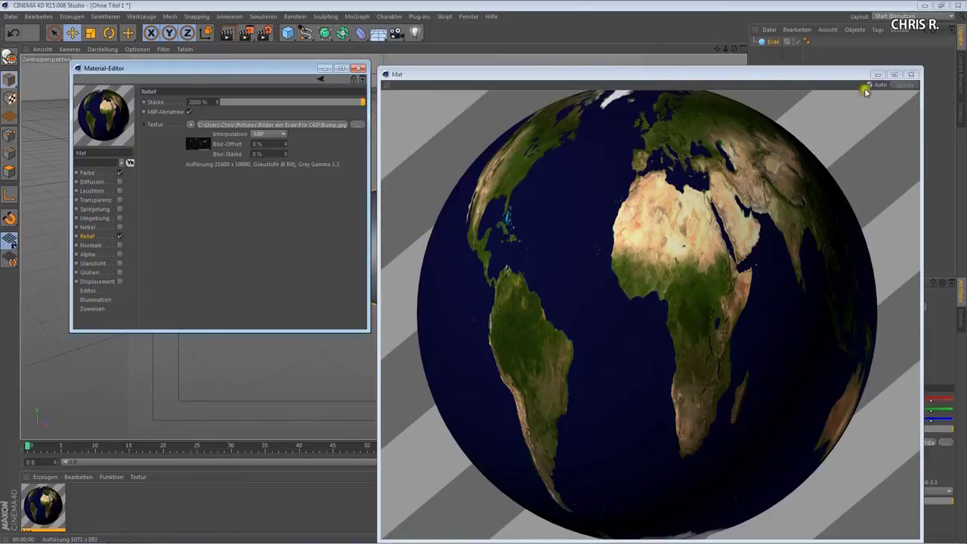
click(911, 74)
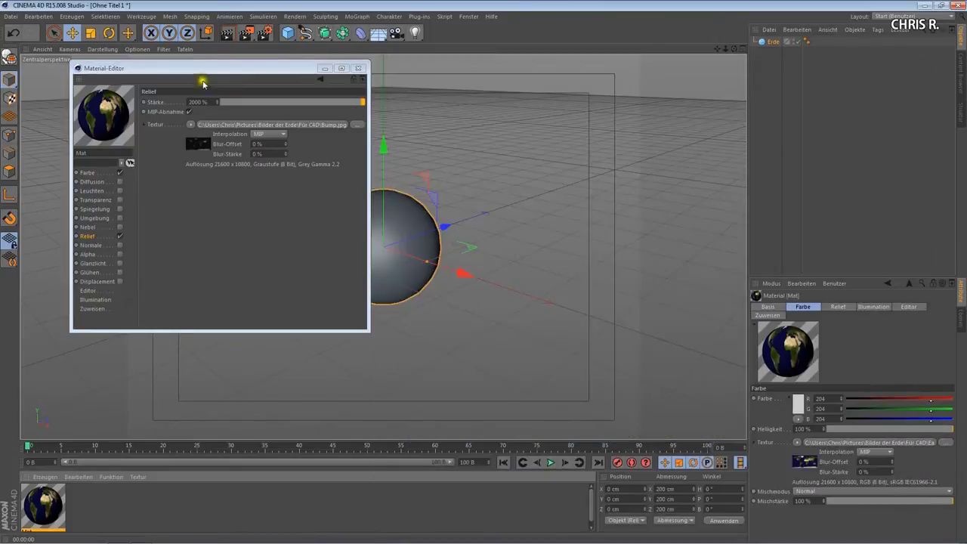
drag(195, 69, 422, 54)
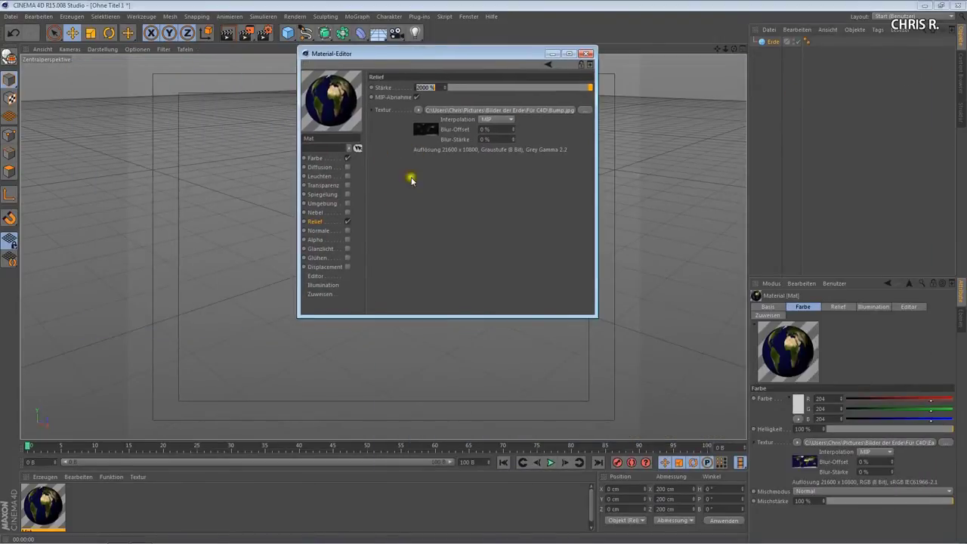
Apply the Mat material to the Erde sphere.
click(587, 54)
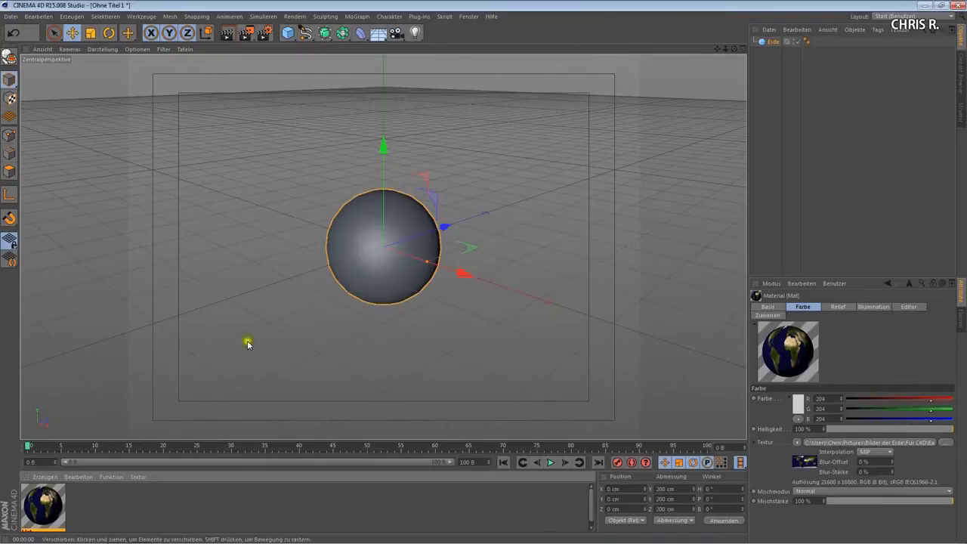
click(42, 511)
drag(42, 510, 377, 233)
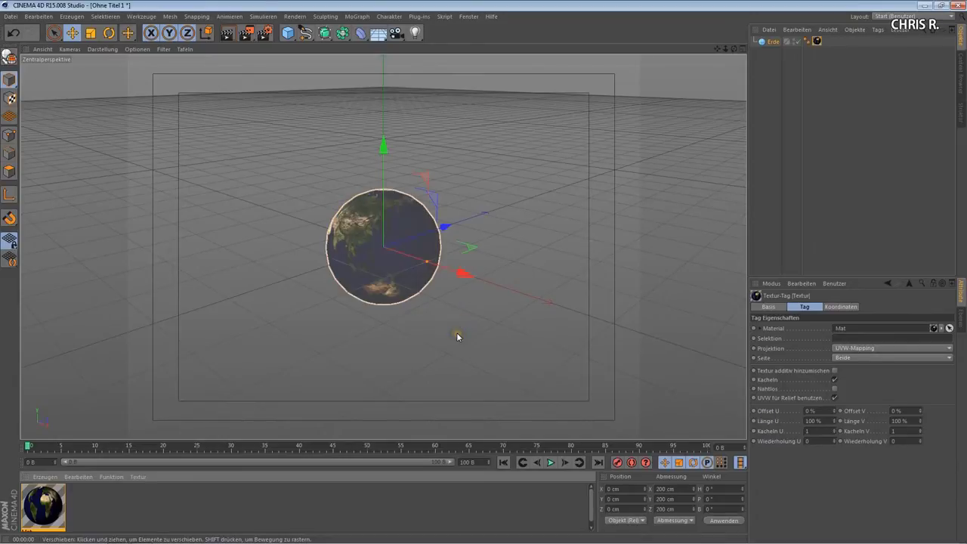
Zoom in on the textured globe, quick-render it, then return to the editable view.
scroll(456, 334, up, 2)
scroll(457, 335, up, 1)
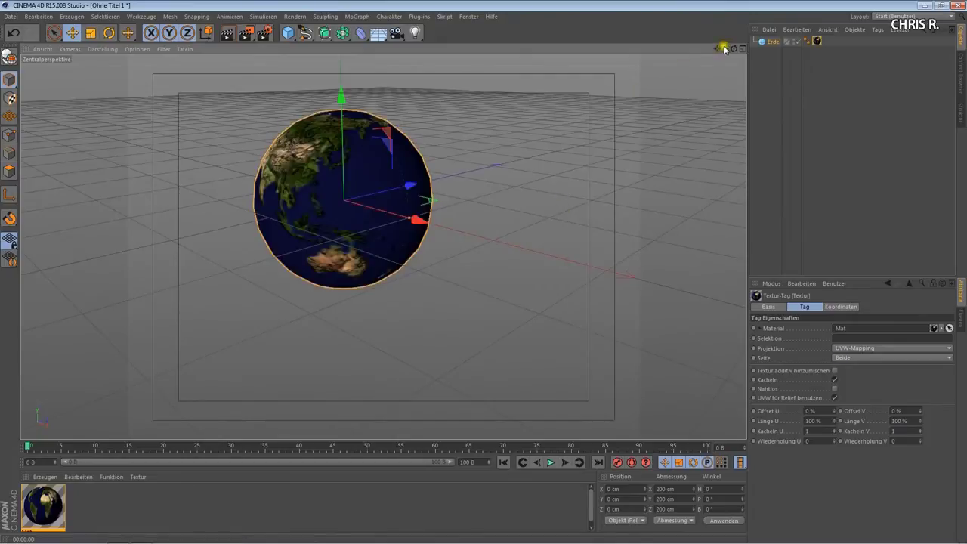
alt+drag(484, 275, 491, 277)
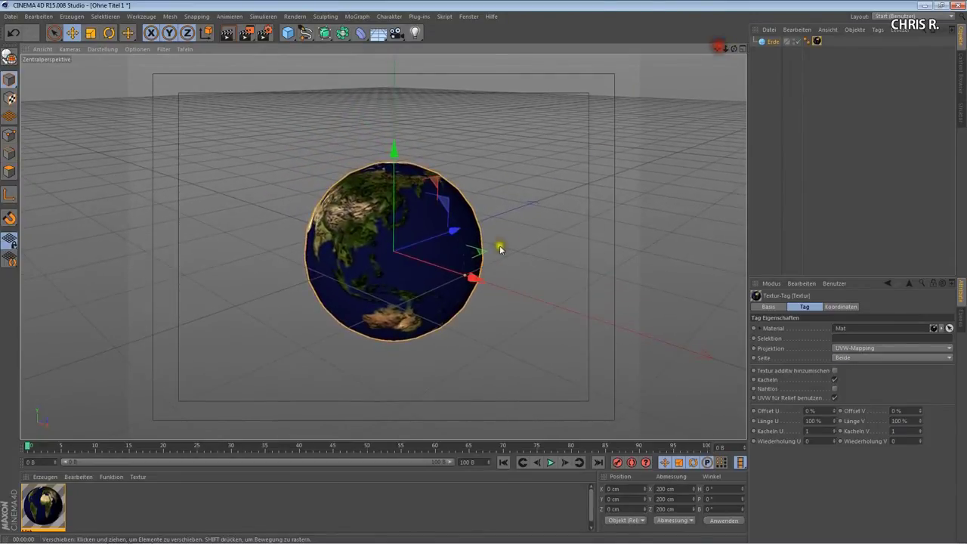
scroll(390, 323, up, 1)
scroll(389, 322, up, 1)
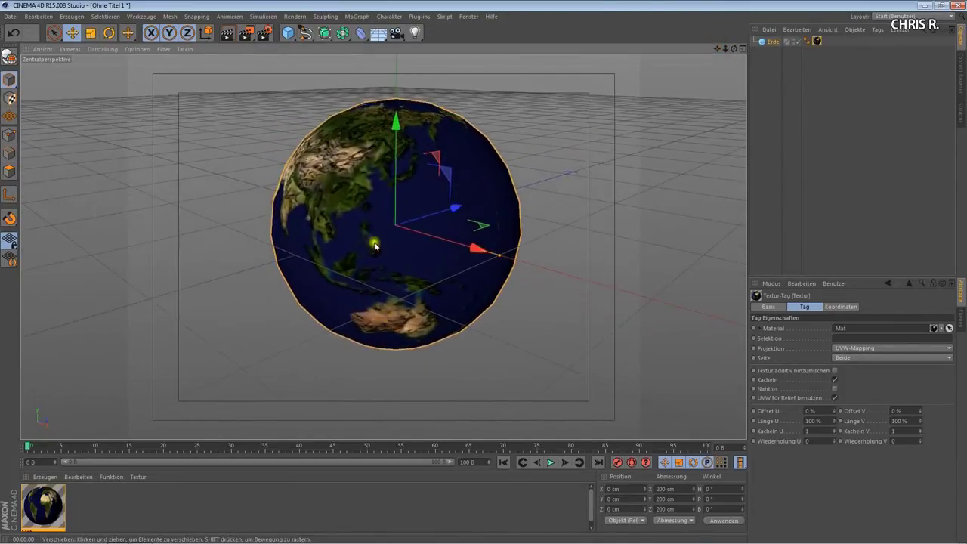
click(227, 34)
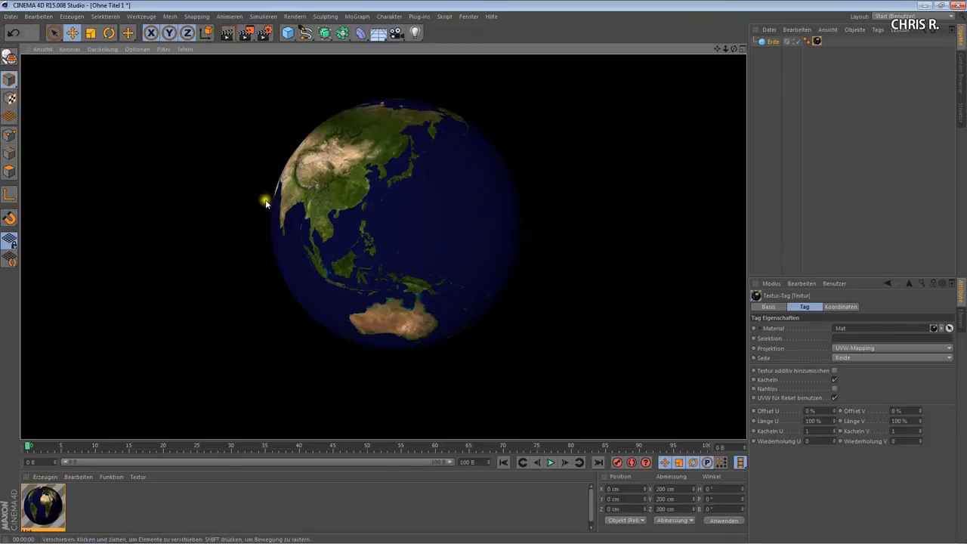
click(239, 230)
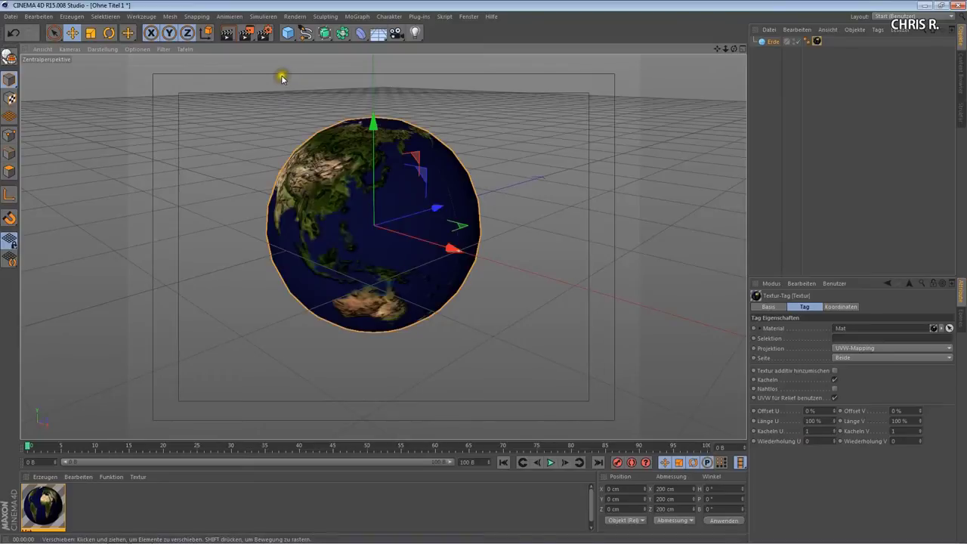
Add a second sphere, rename it Wolken and set its radius to 101 cm.
click(287, 33)
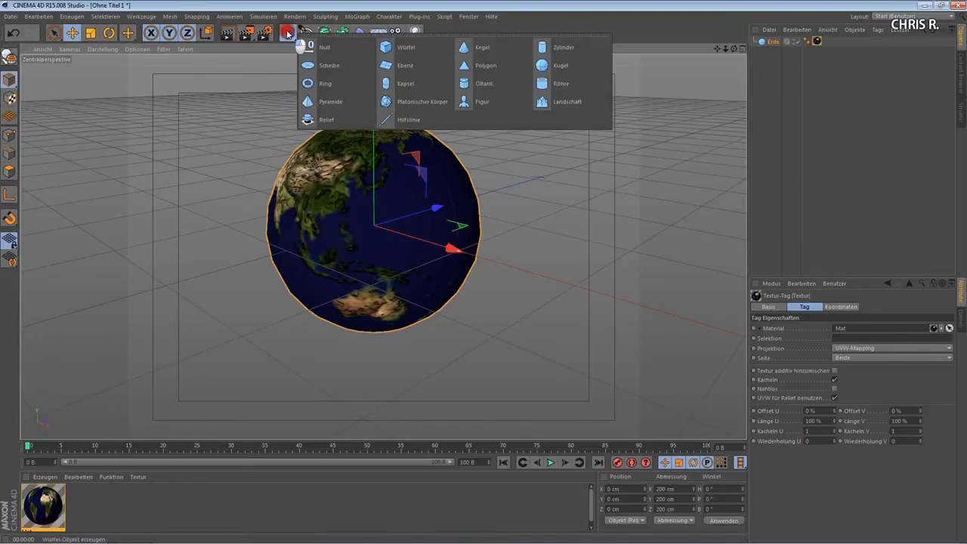
drag(287, 34, 565, 66)
click(565, 66)
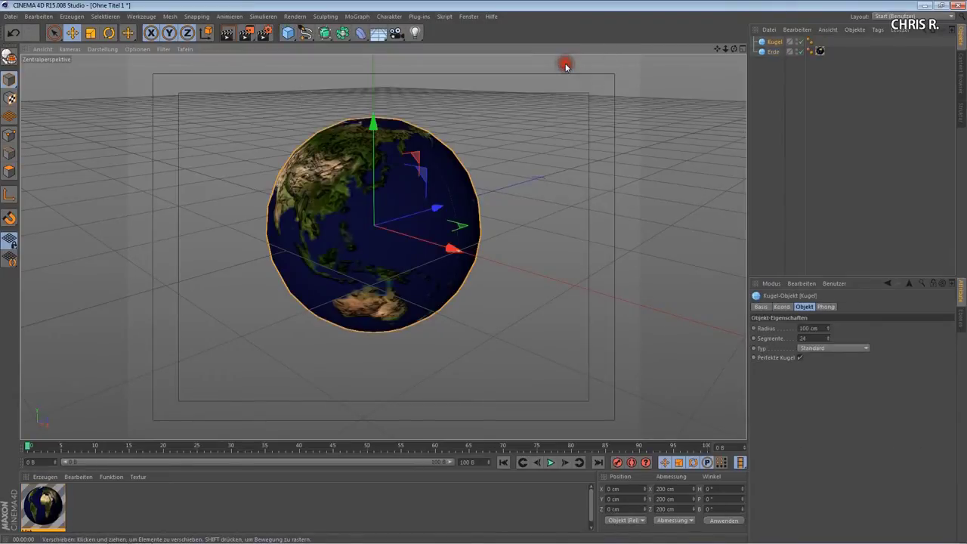
double_click(778, 42)
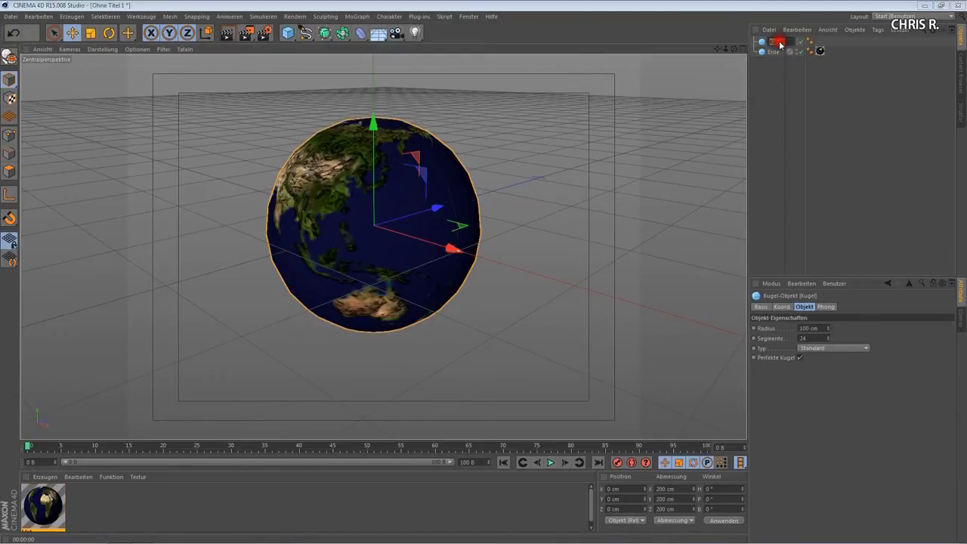
text(Wolken)
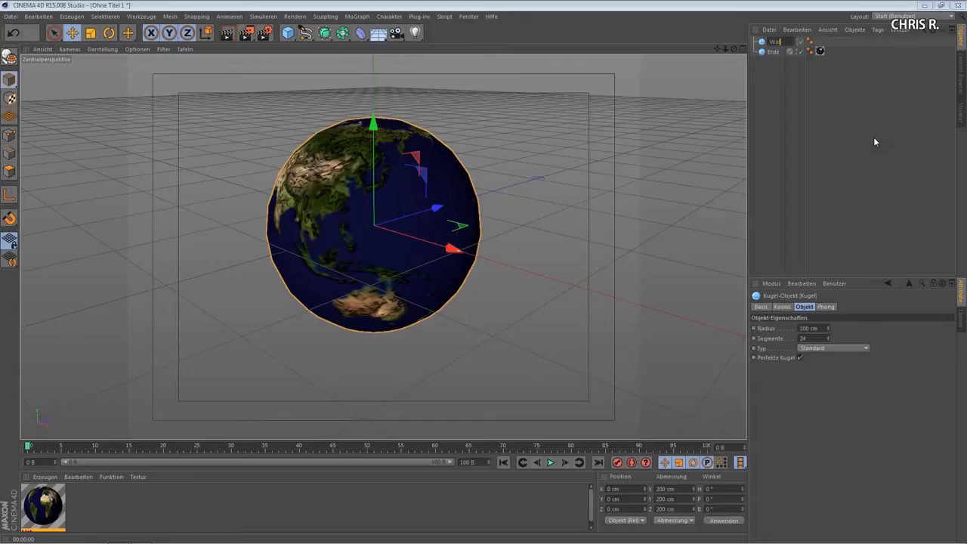
key(Return)
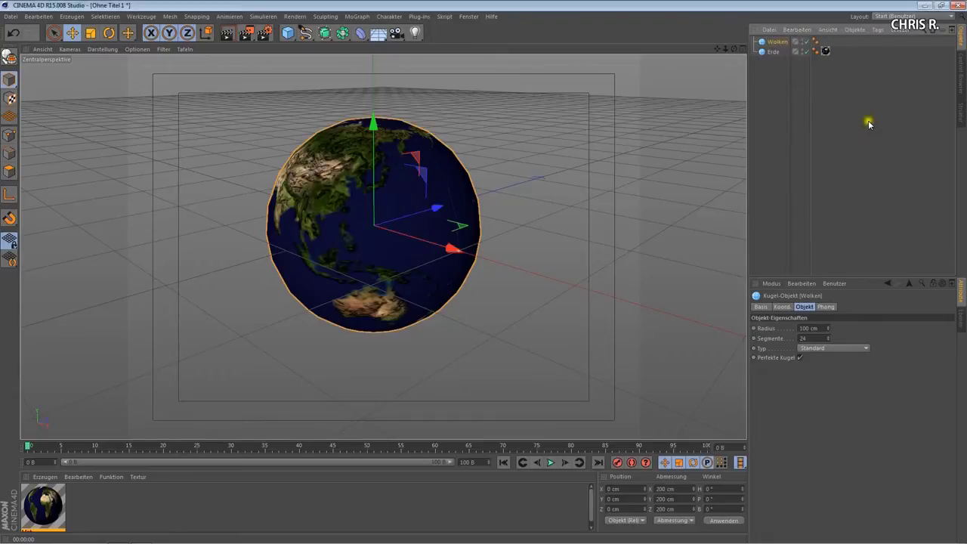
click(828, 327)
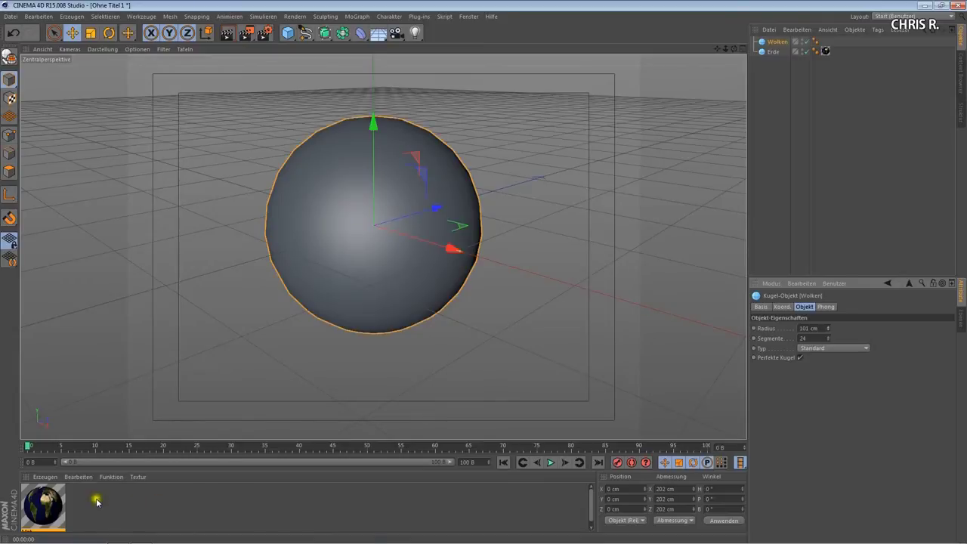
Create material Mat.1 with Clouds.png as its colour texture and Glanzlicht disabled.
double_click(119, 503)
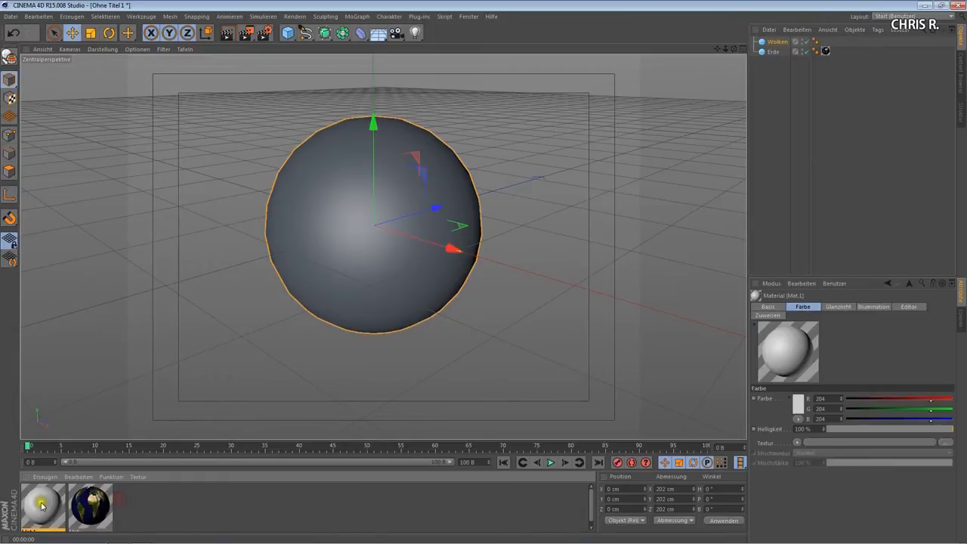
double_click(43, 506)
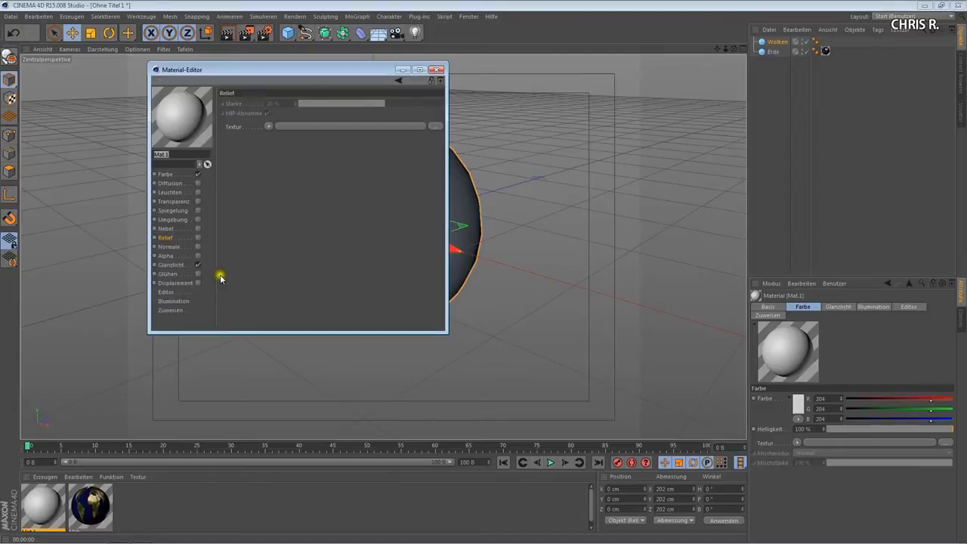
click(165, 175)
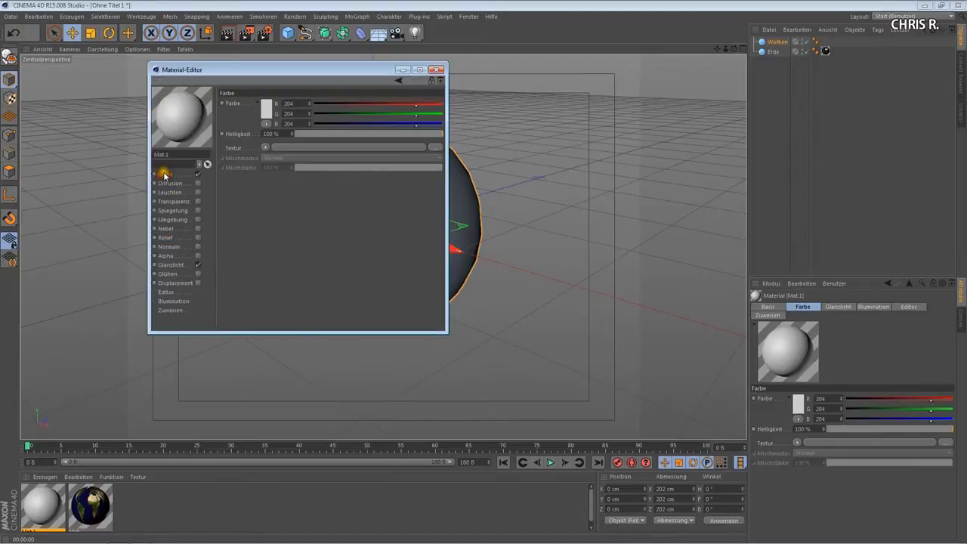
click(264, 148)
click(274, 167)
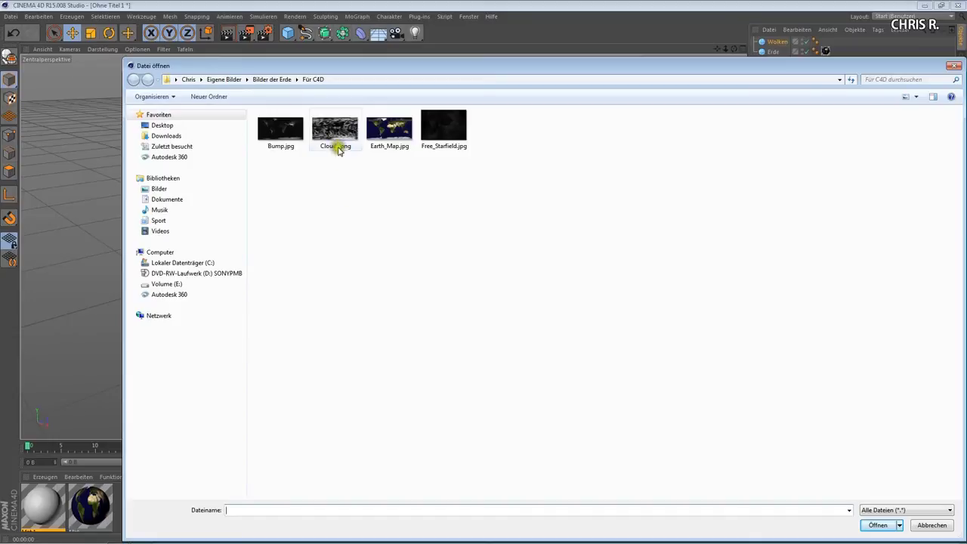
double_click(337, 136)
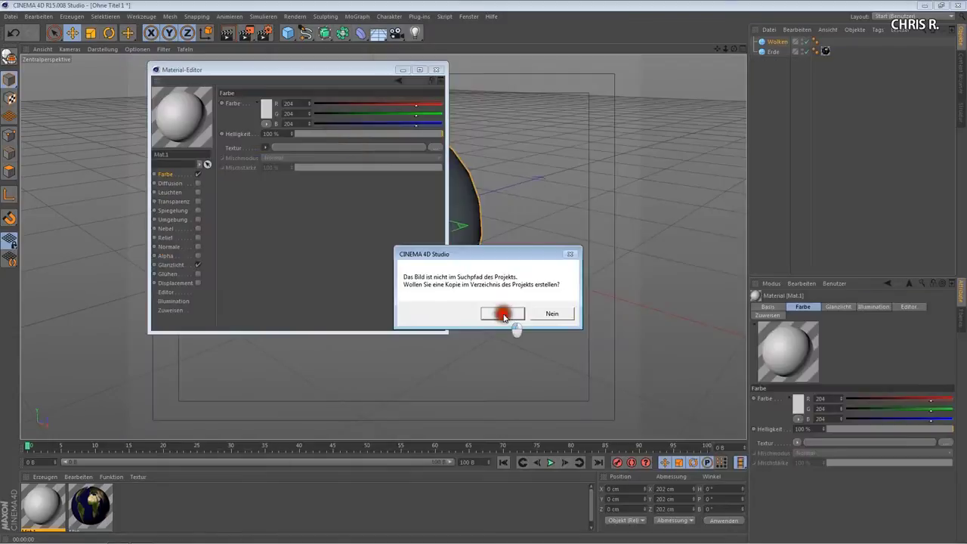
click(562, 315)
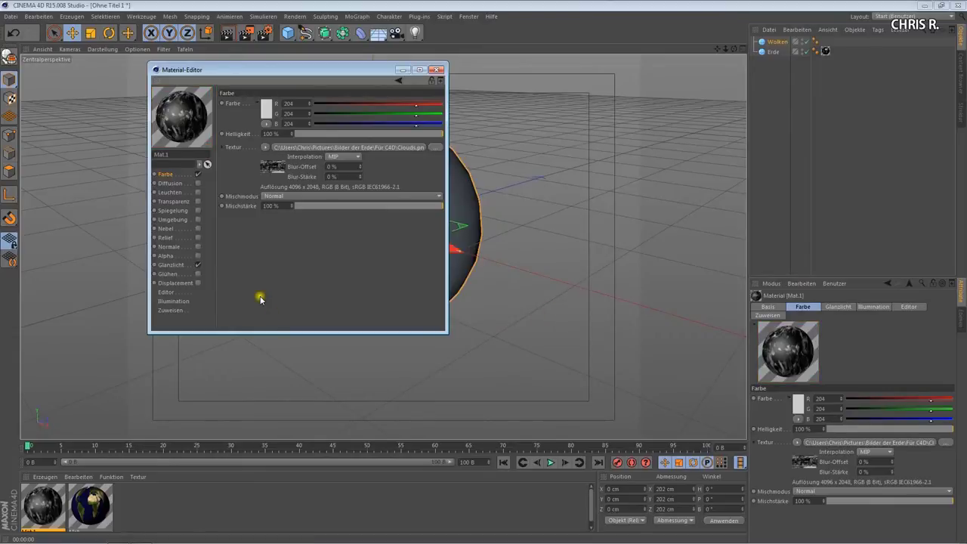
click(199, 265)
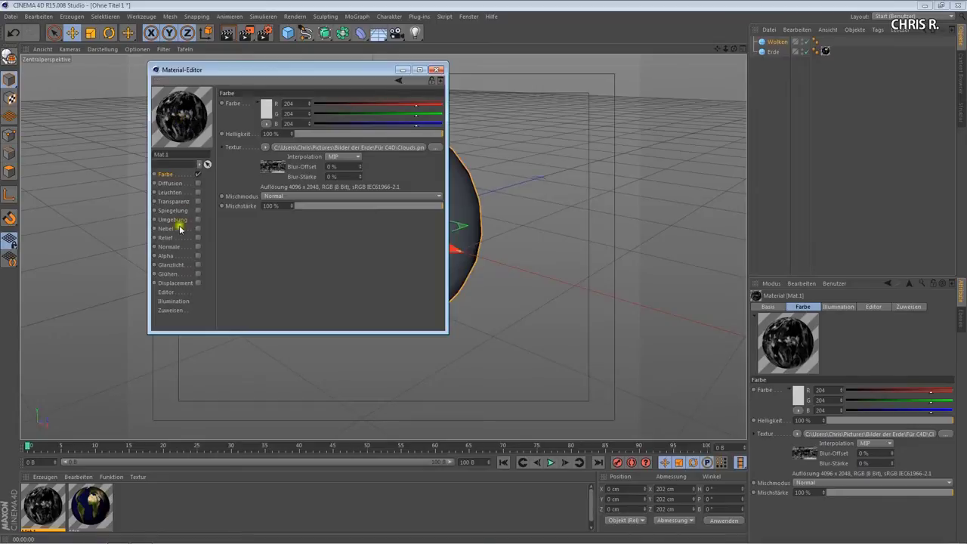
Enable Mat.1's Alpha channel using Clouds.png as its texture.
click(166, 256)
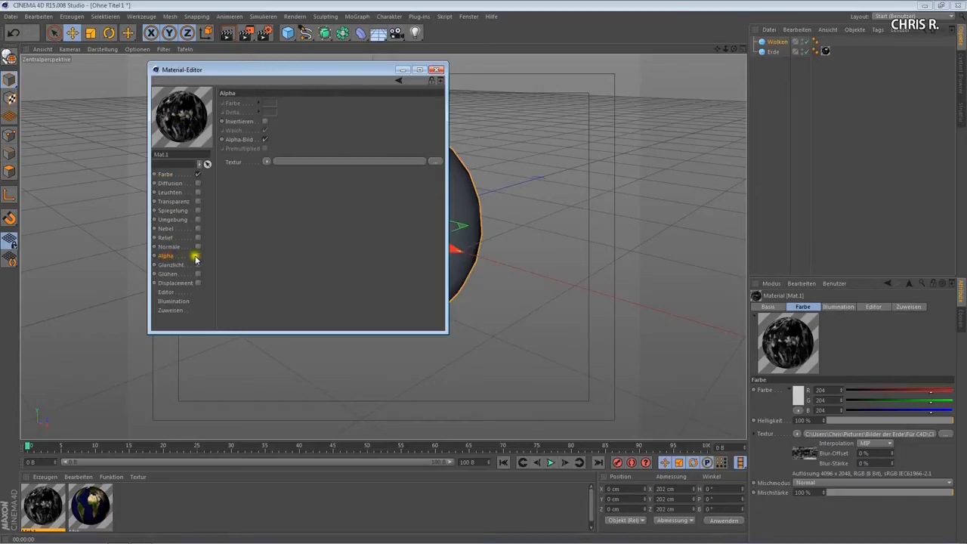
click(198, 256)
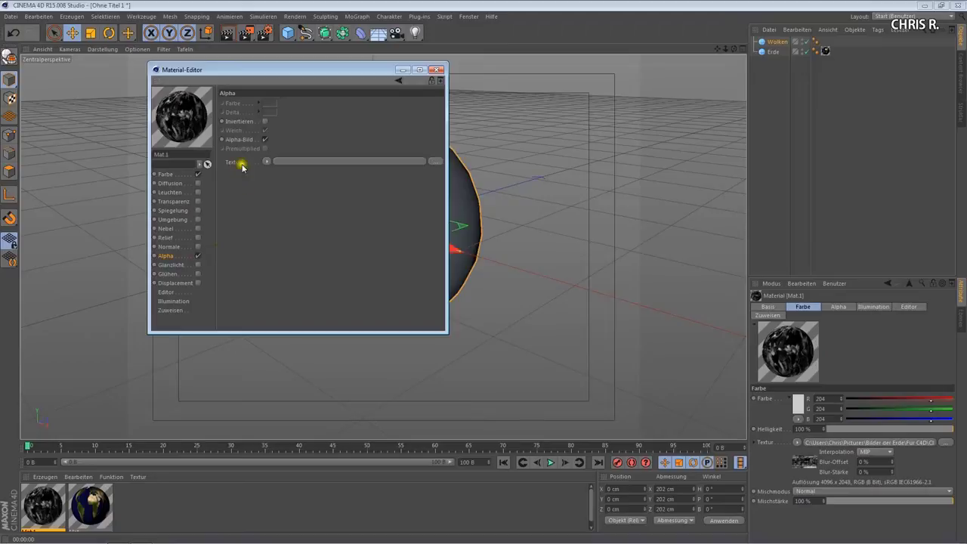
click(268, 163)
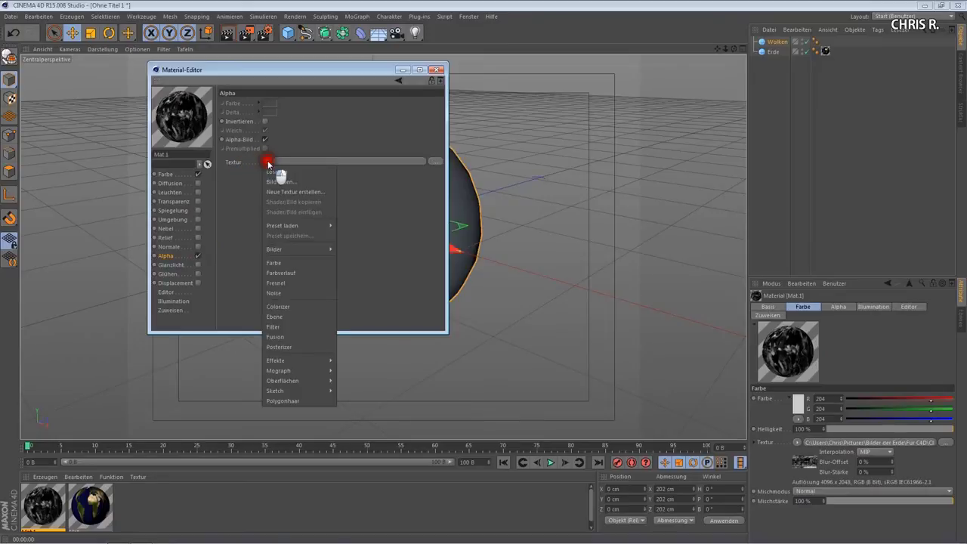
click(281, 215)
mouse_move(274, 249)
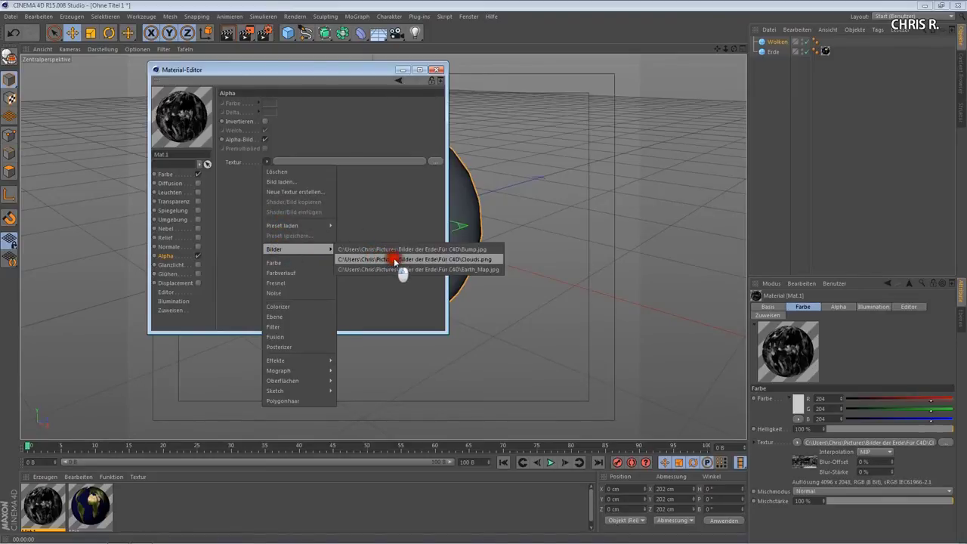
click(470, 259)
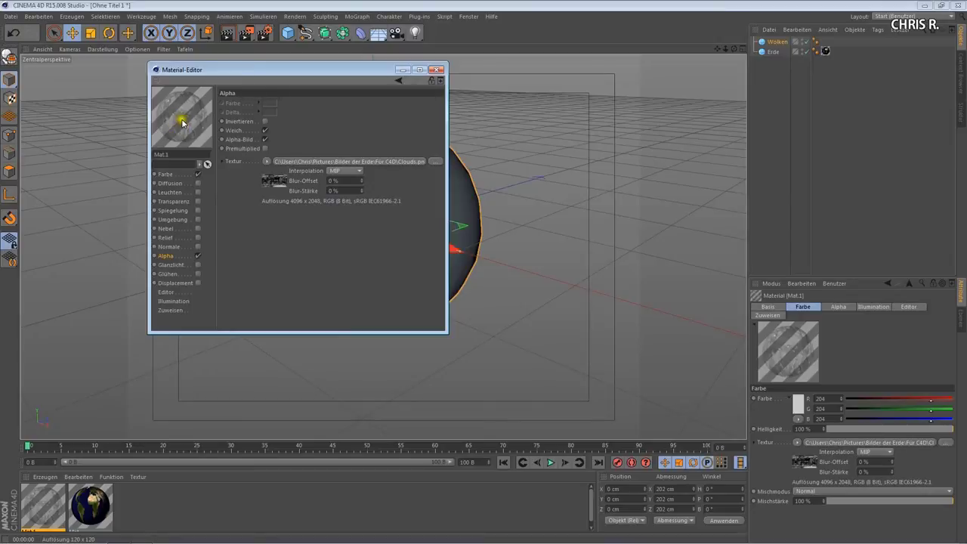
Lower the Farbe channel's Mischstärke to 30 %.
click(169, 175)
click(166, 176)
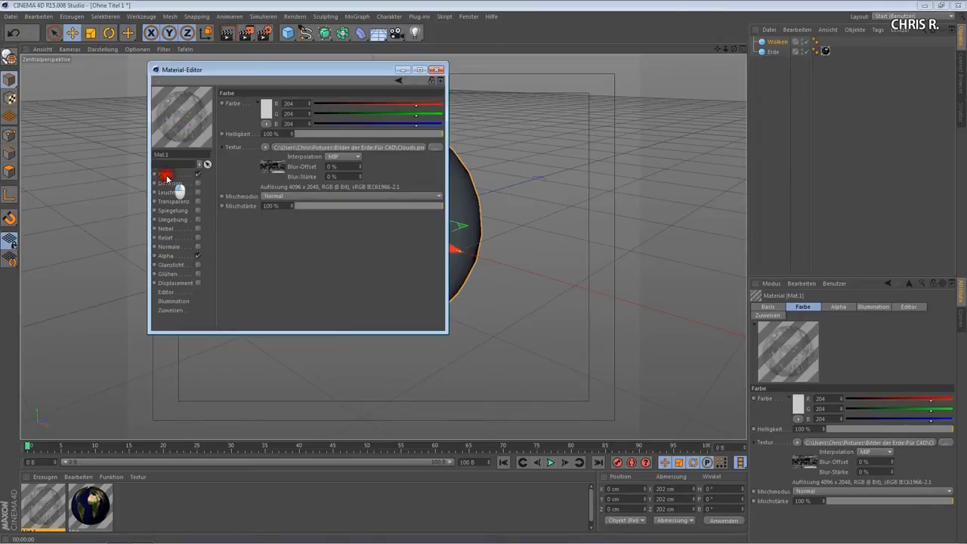
click(316, 207)
mouse_move(313, 206)
mouse_down()
mouse_move(304, 209)
mouse_move(423, 215)
mouse_move(339, 209)
mouse_up()
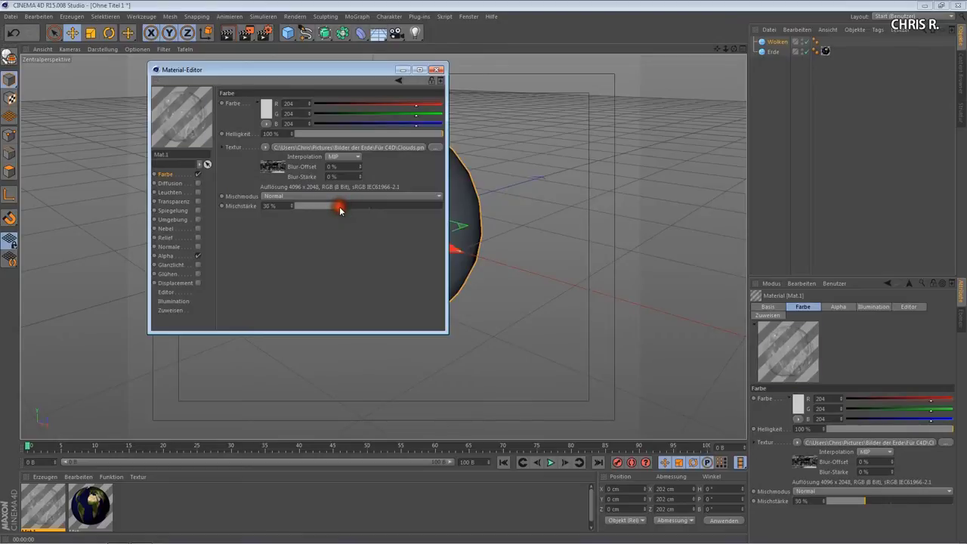
Enable Transparenz on Mat.1 at 66 % brightness and close the Material Editor.
click(173, 202)
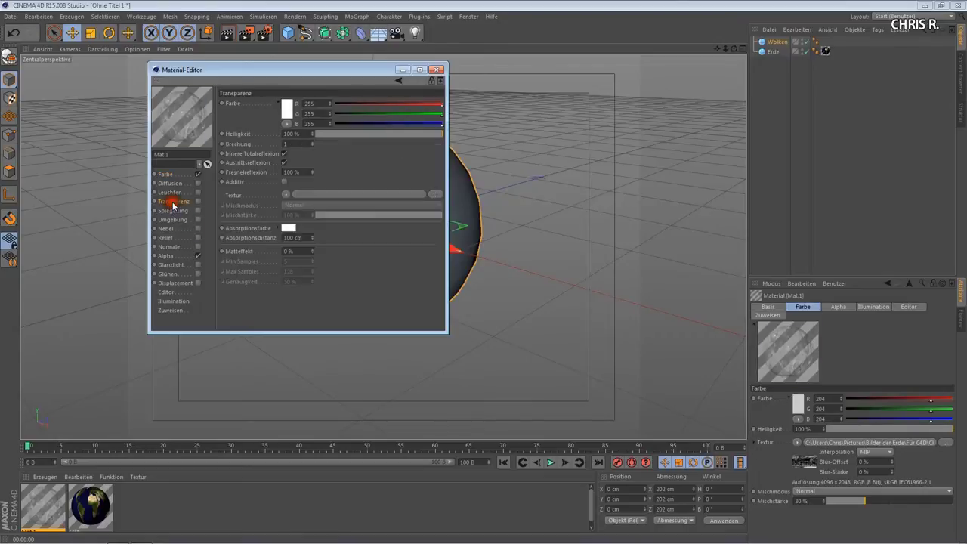
click(198, 204)
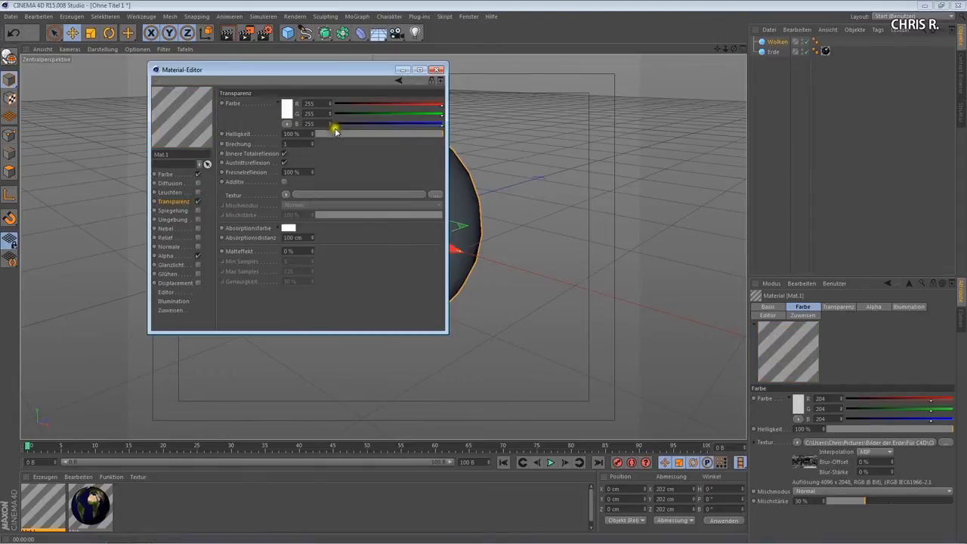
drag(442, 135, 363, 137)
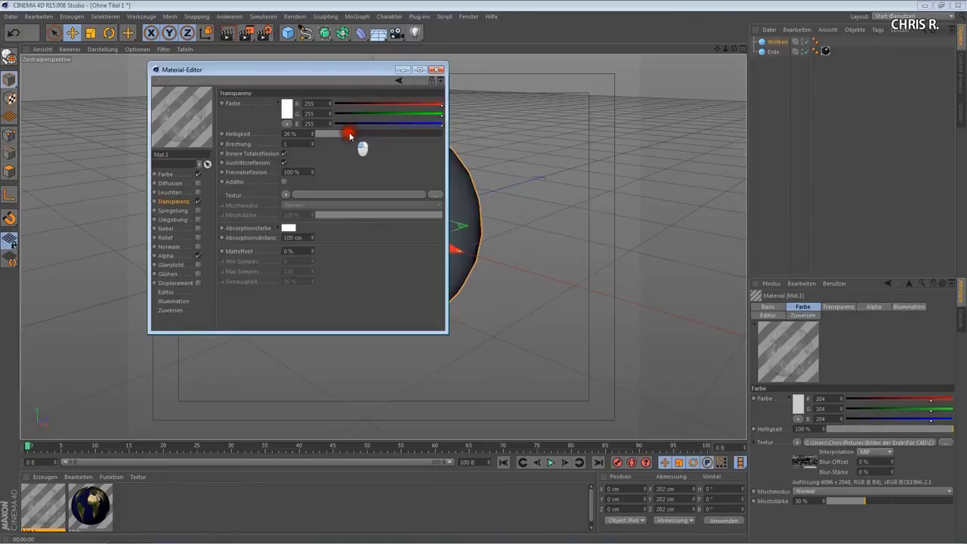
drag(350, 135, 401, 135)
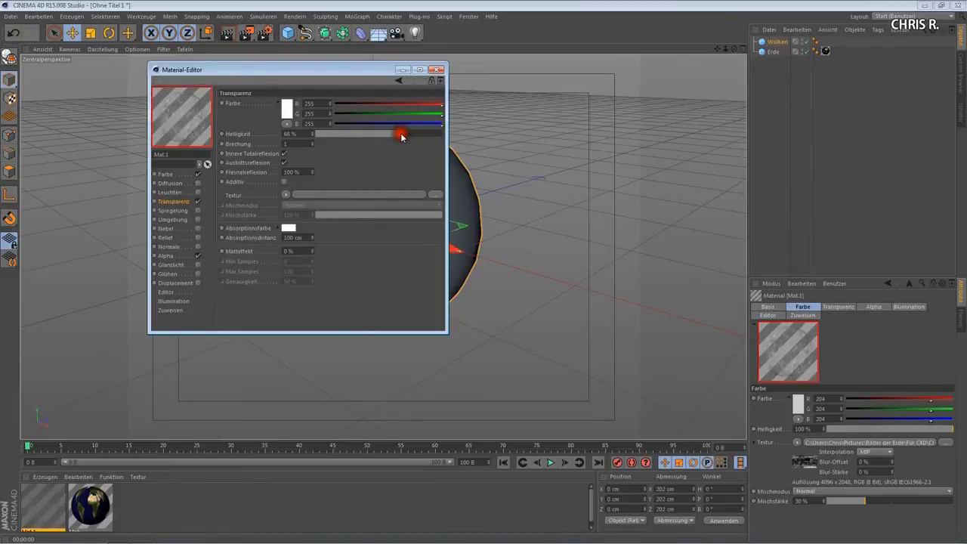
click(436, 70)
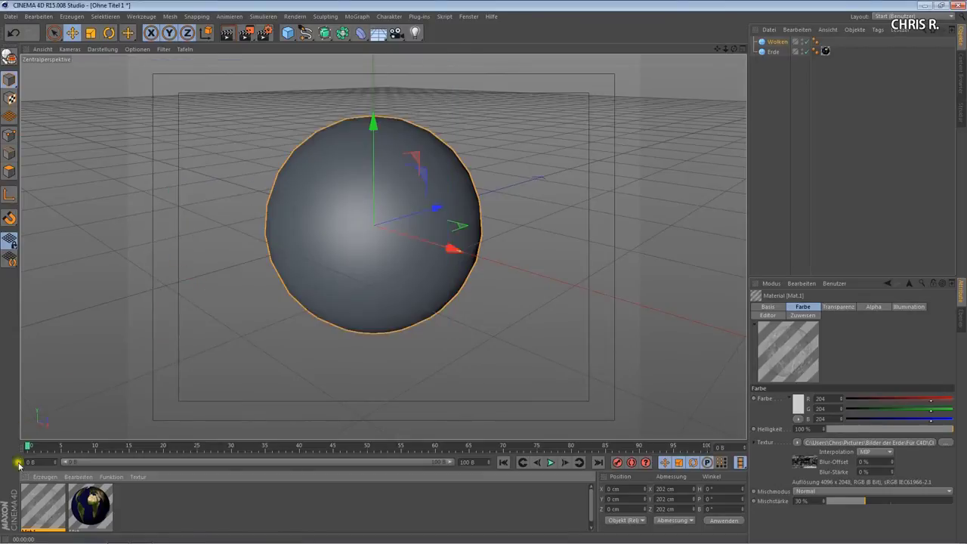
Apply Mat.1 to the Wolken sphere and render the view to check the clouds.
drag(37, 511, 782, 44)
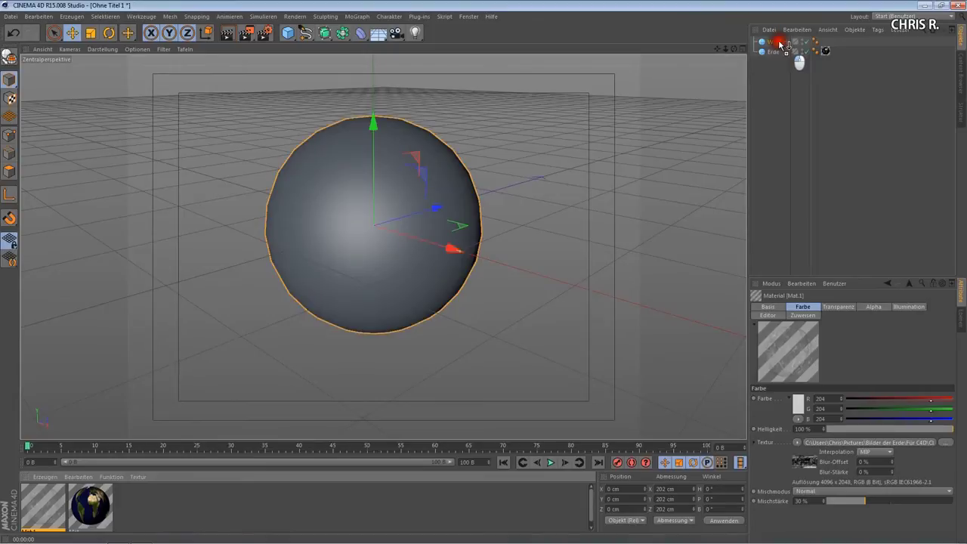
drag(783, 43, 783, 43)
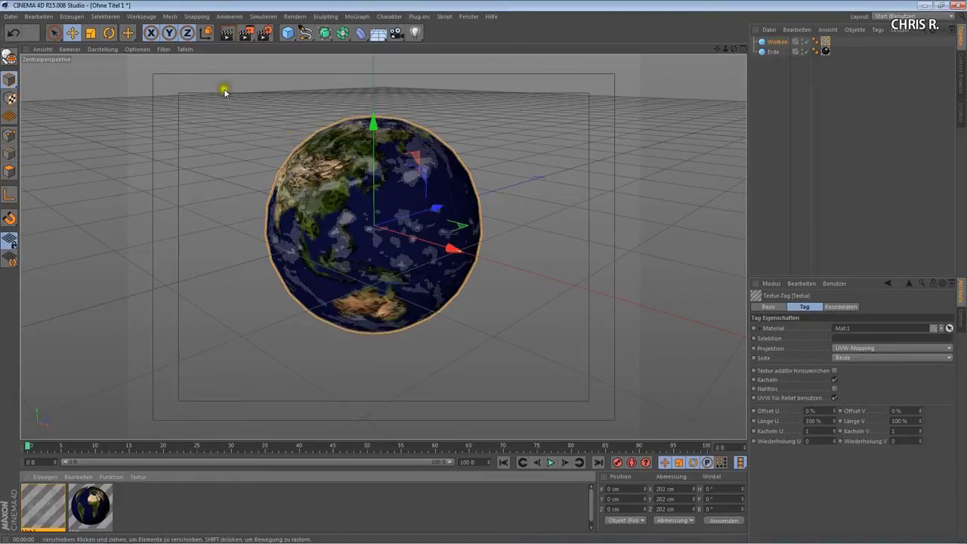
click(228, 36)
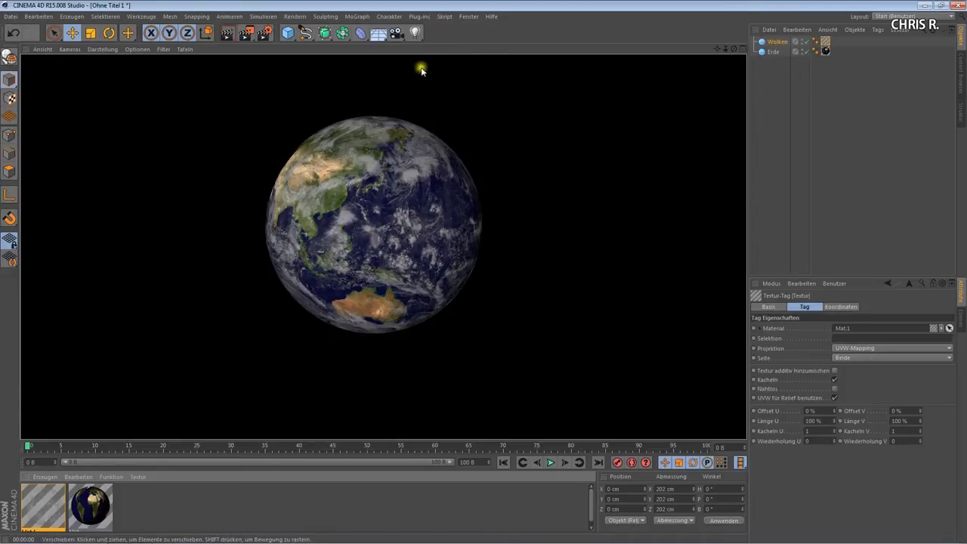
Create an area light (Flächen-Lichtquelle) named Licht.
click(415, 34)
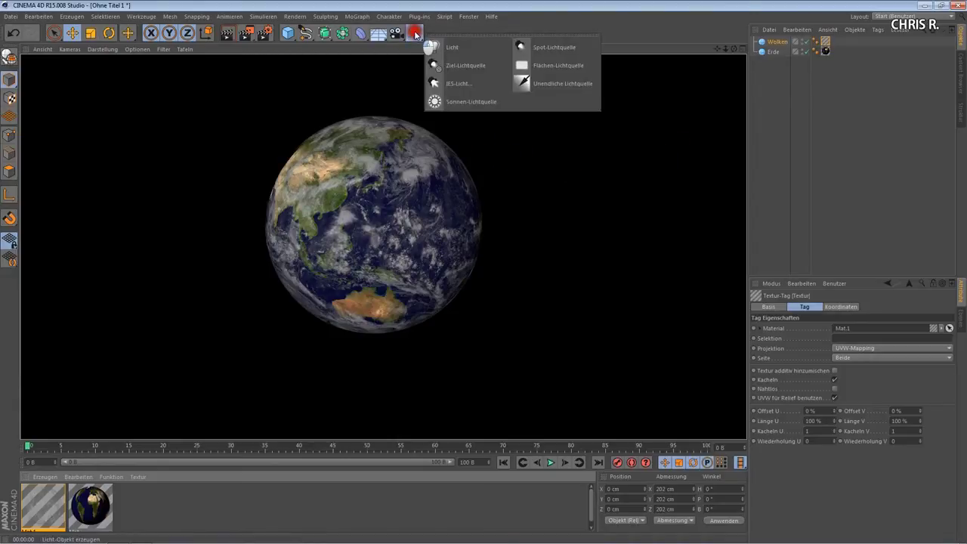
drag(414, 30, 548, 62)
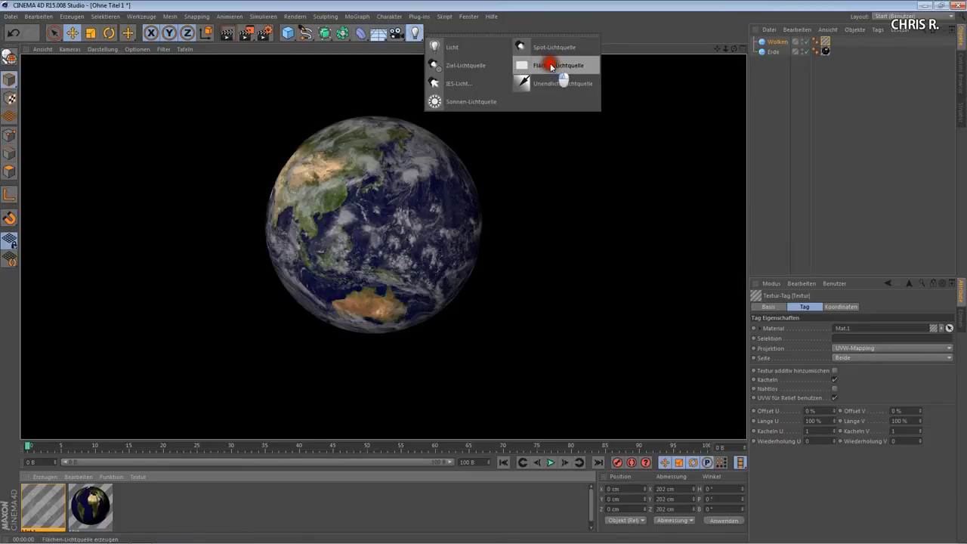
click(550, 65)
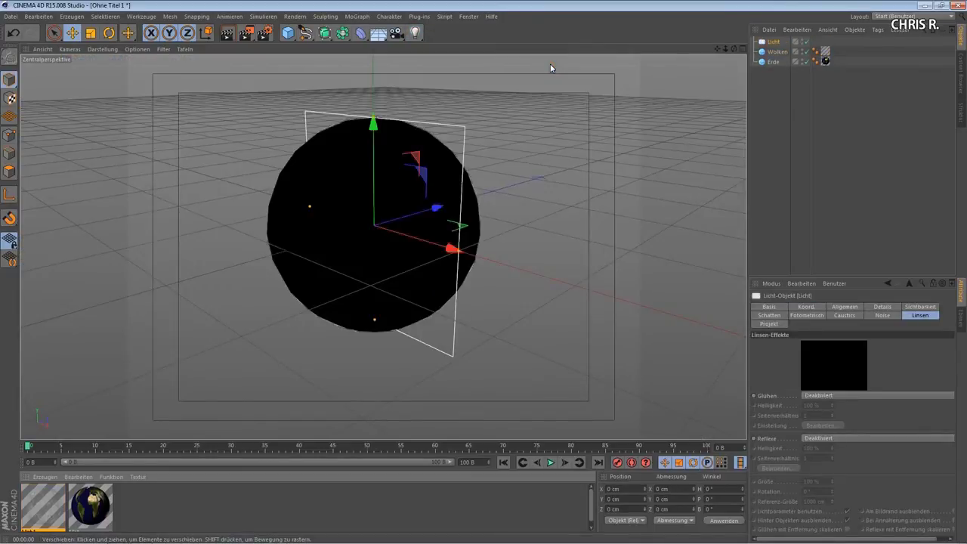
Give Licht an Ausrichten tag whose Ziel-Objekt is Erde.
right_click(775, 45)
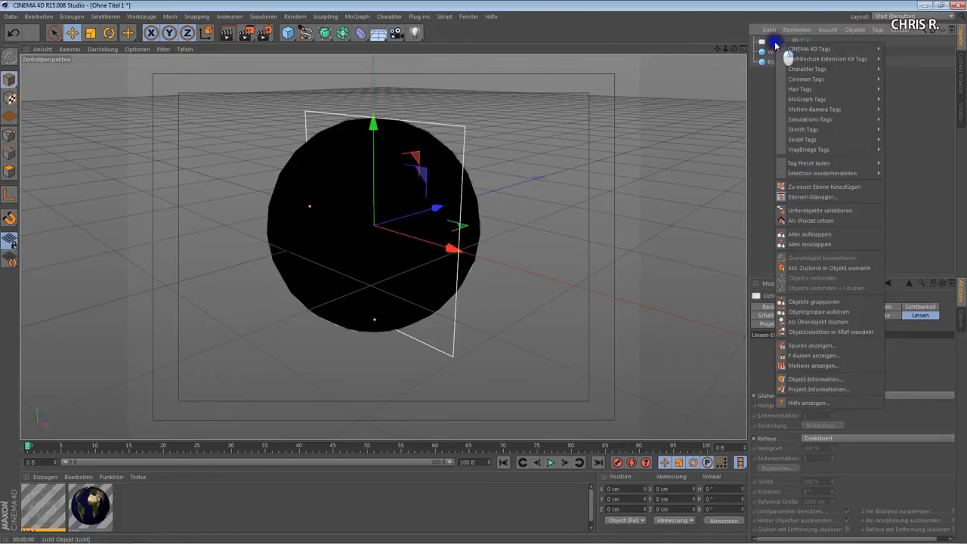
mouse_move(815, 48)
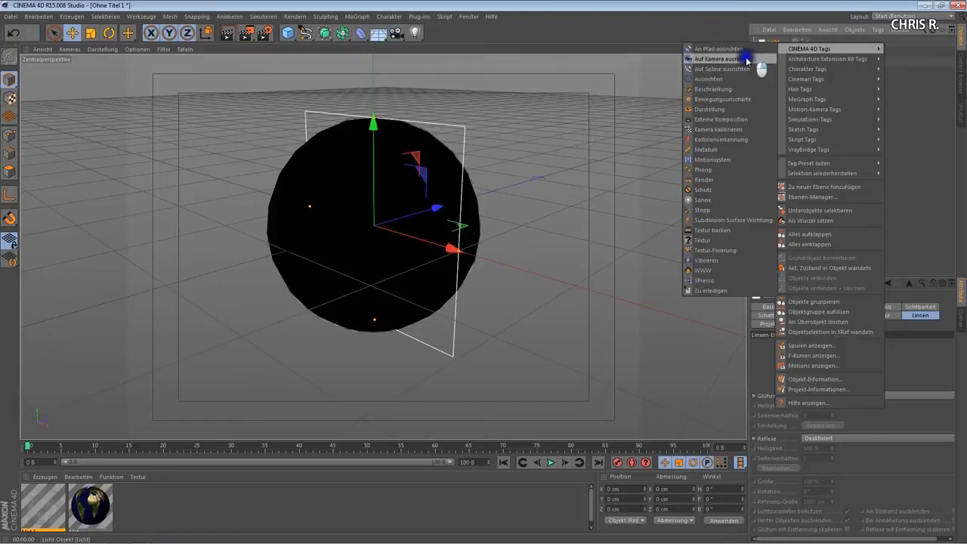
click(718, 79)
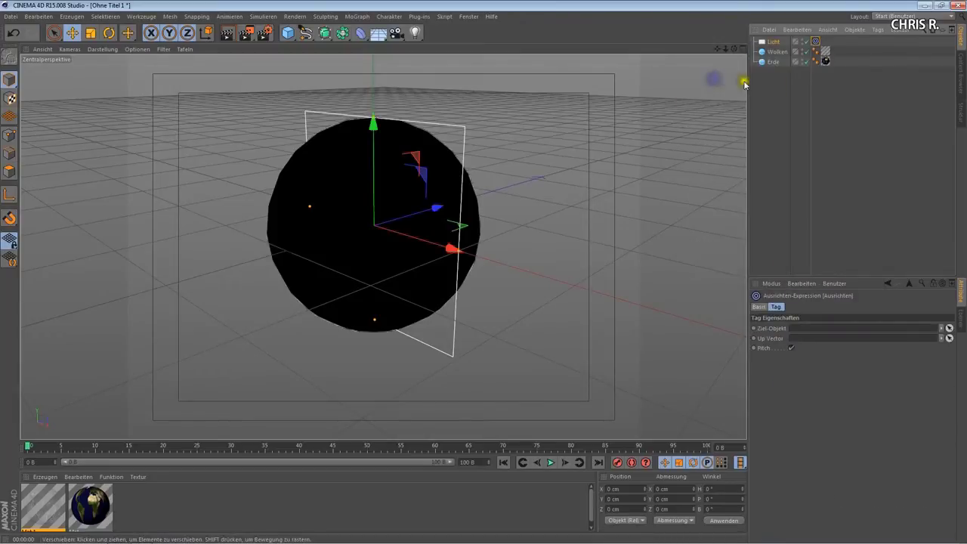
click(815, 43)
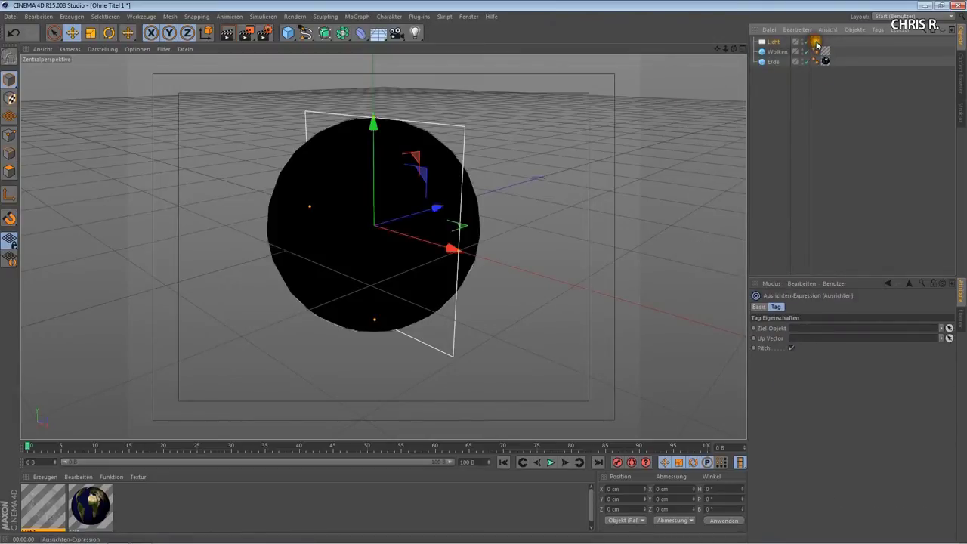
click(816, 43)
mouse_move(773, 62)
mouse_down()
mouse_move(807, 265)
mouse_move(800, 333)
mouse_up()
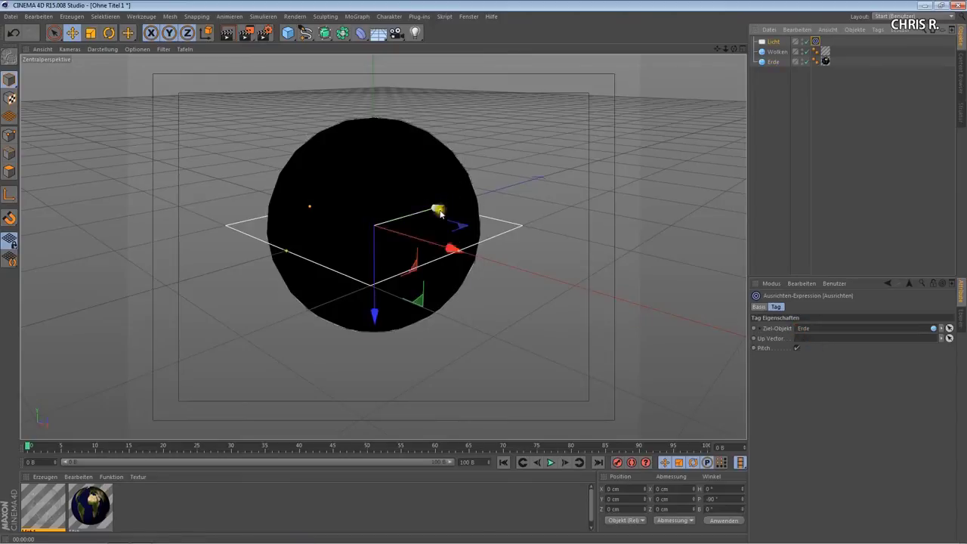
click(346, 212)
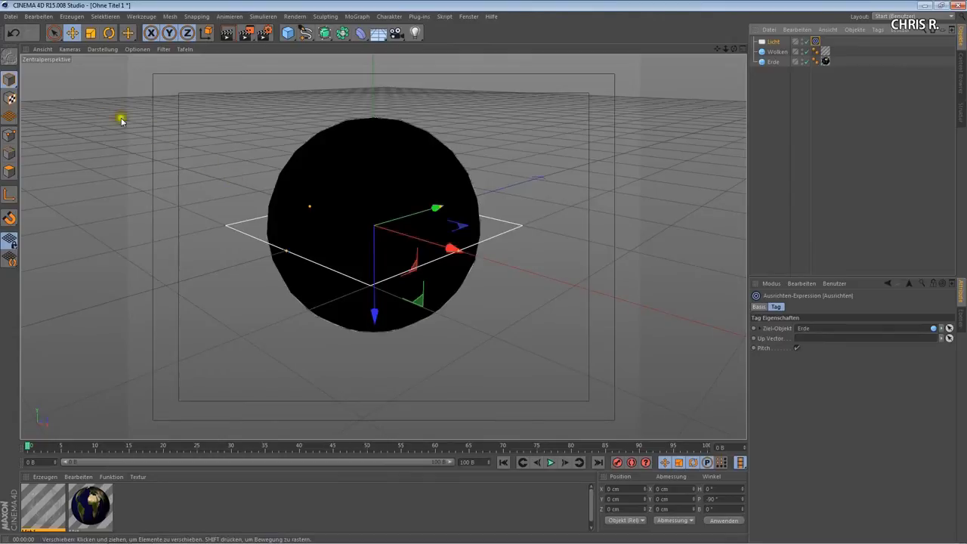
Move Licht out beside the globe and render Earth half-lit against black.
click(72, 33)
mouse_move(550, 188)
mouse_down()
mouse_move(708, 181)
mouse_move(483, 271)
mouse_up()
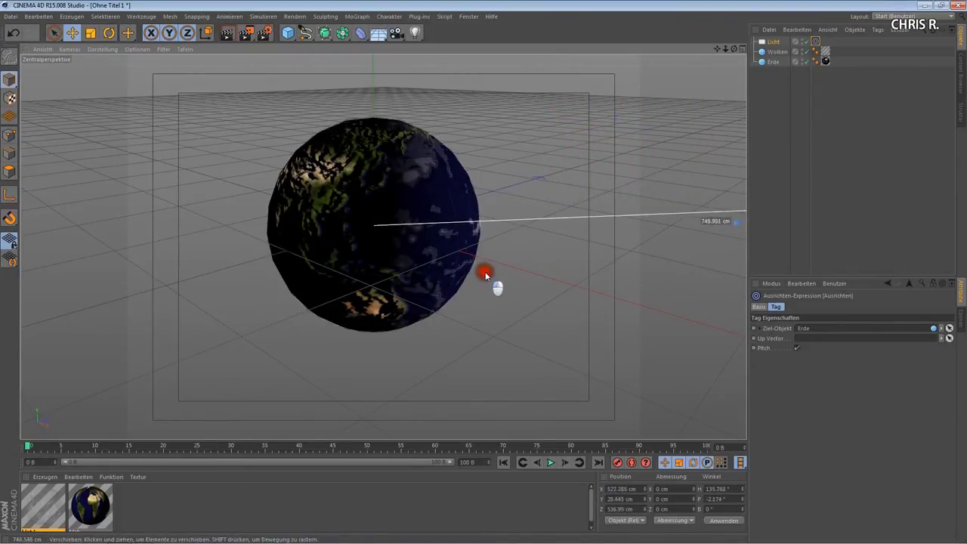
drag(483, 272, 465, 170)
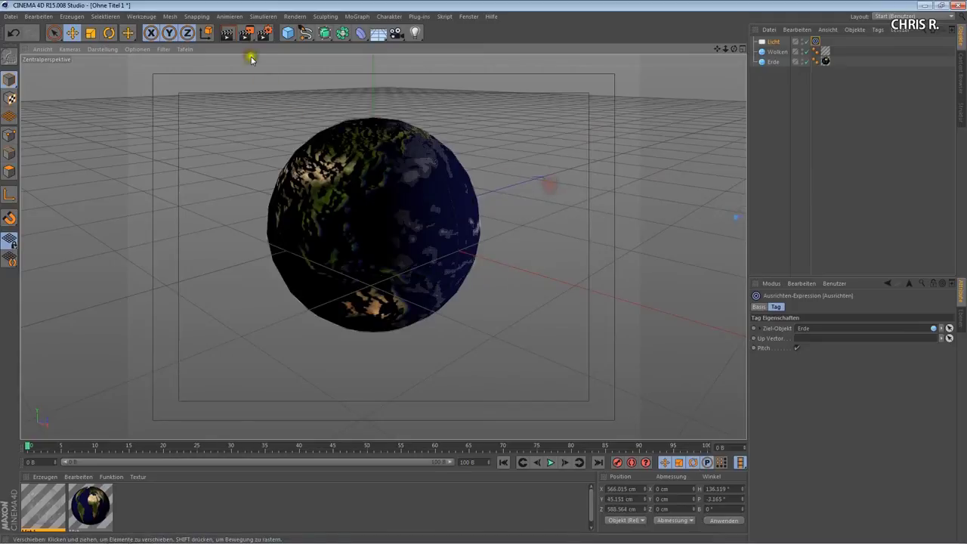
click(228, 34)
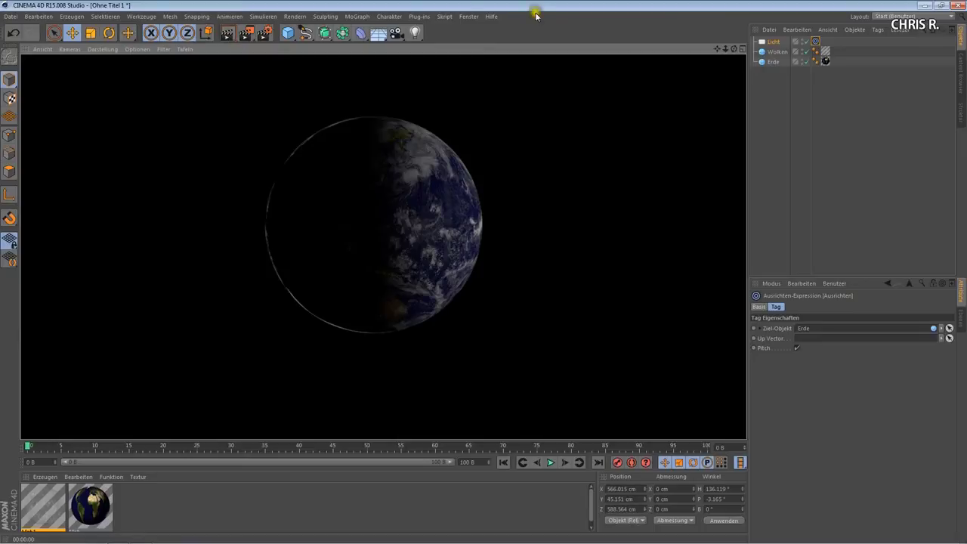
Set Licht's shadow type to Fläche and render a test.
click(774, 44)
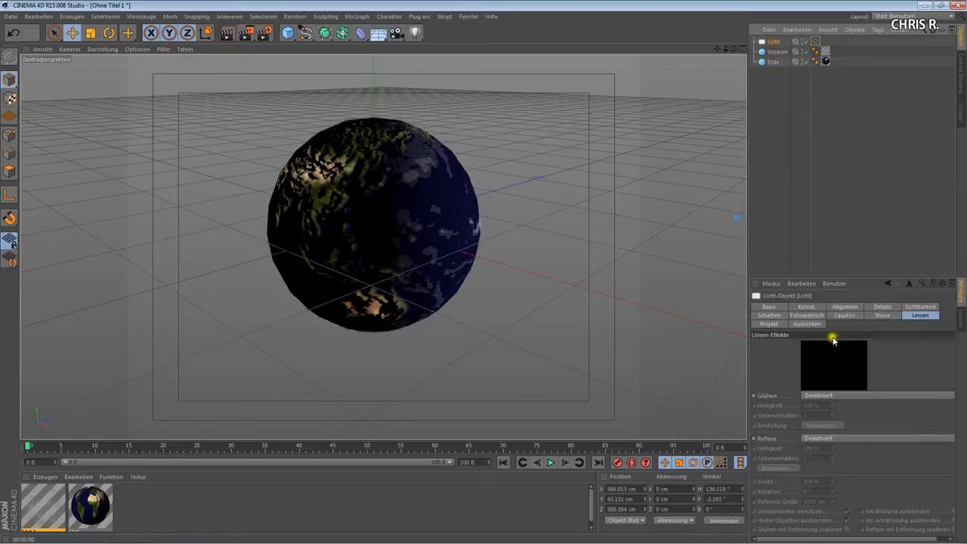
click(771, 43)
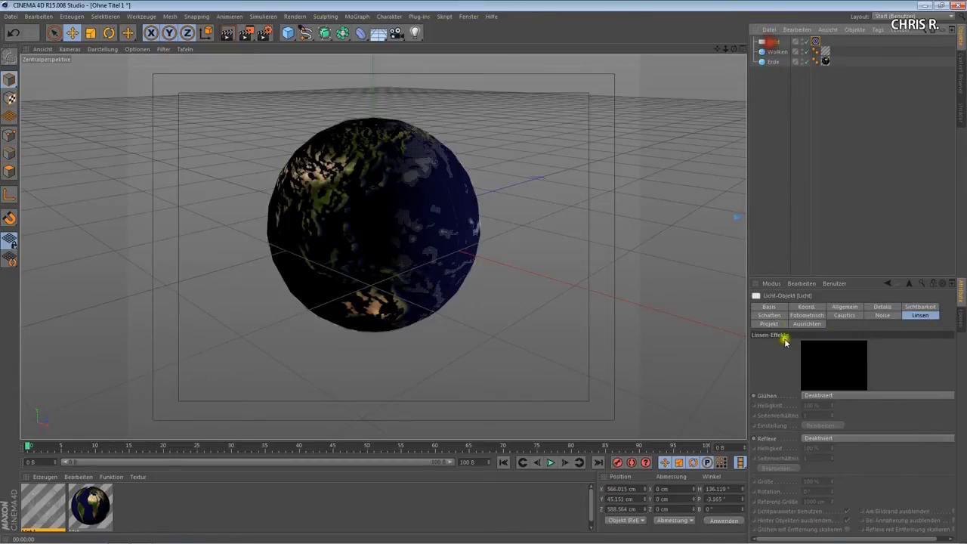
click(769, 315)
click(790, 344)
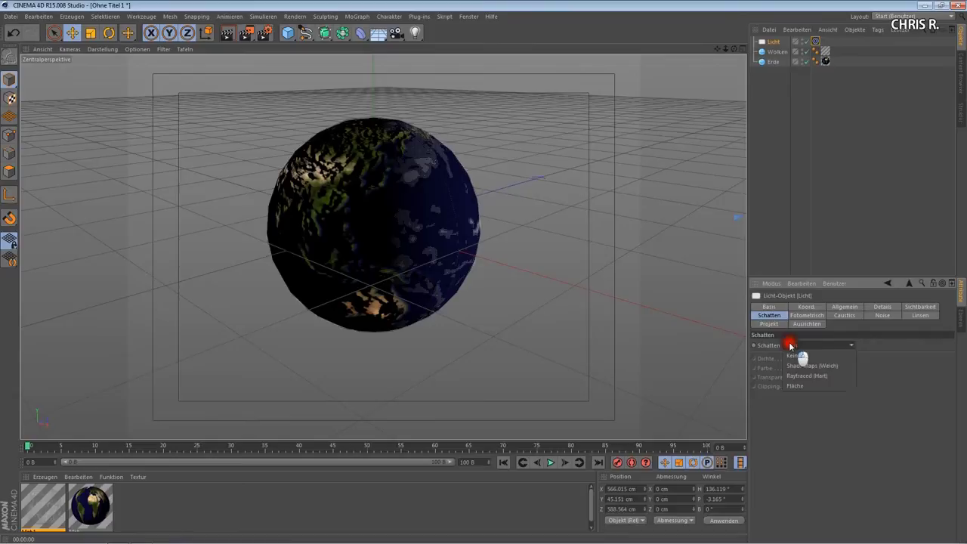
click(798, 384)
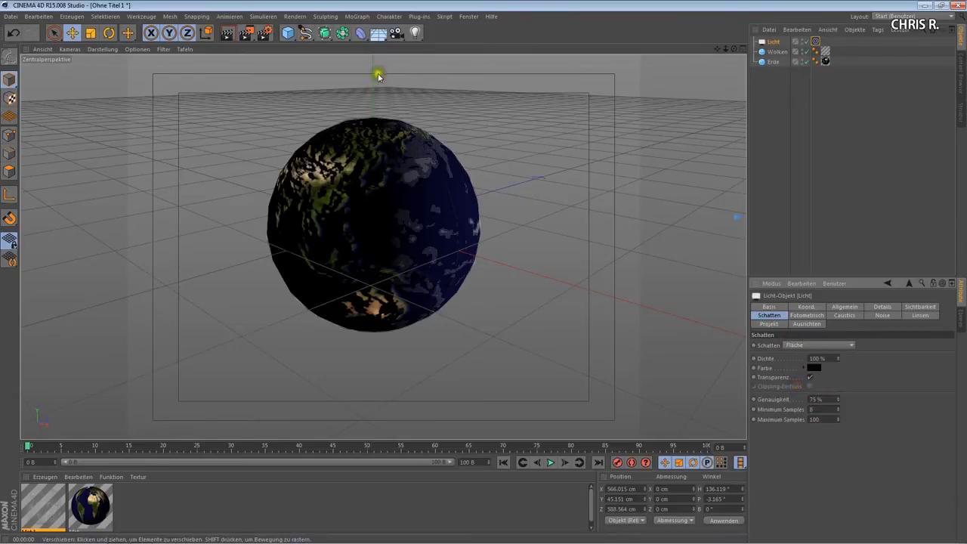
click(217, 35)
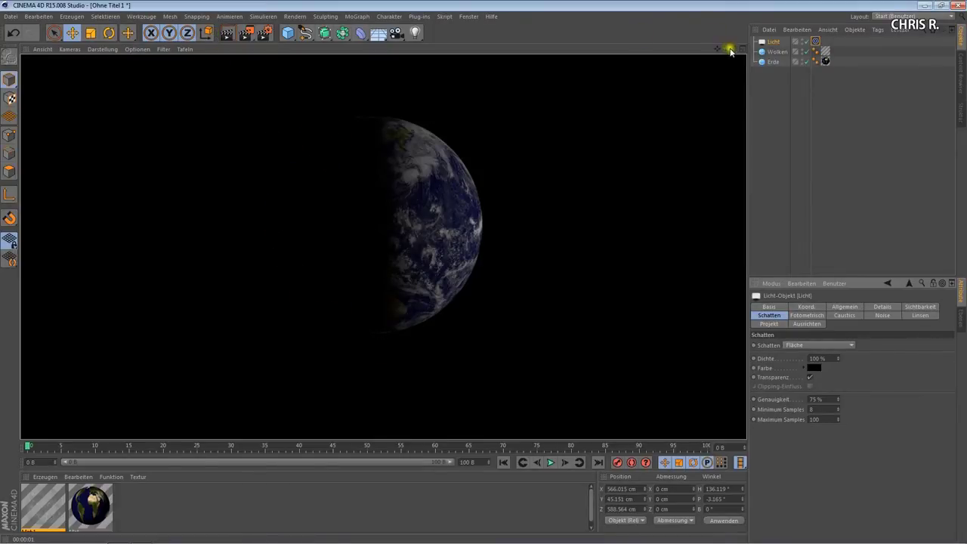
Reframe the view on the Earth and render it again.
drag(735, 51, 730, 50)
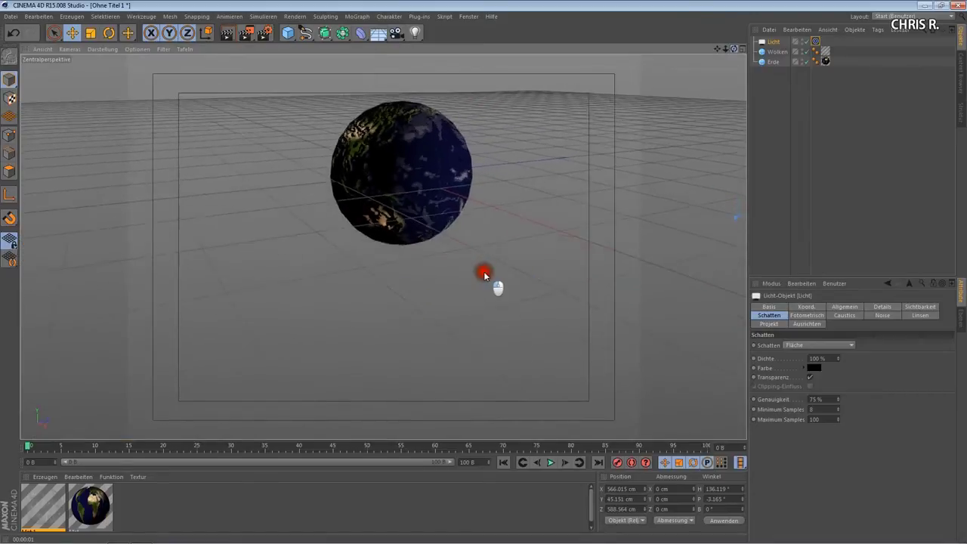
alt+middle_drag(483, 271, 483, 272)
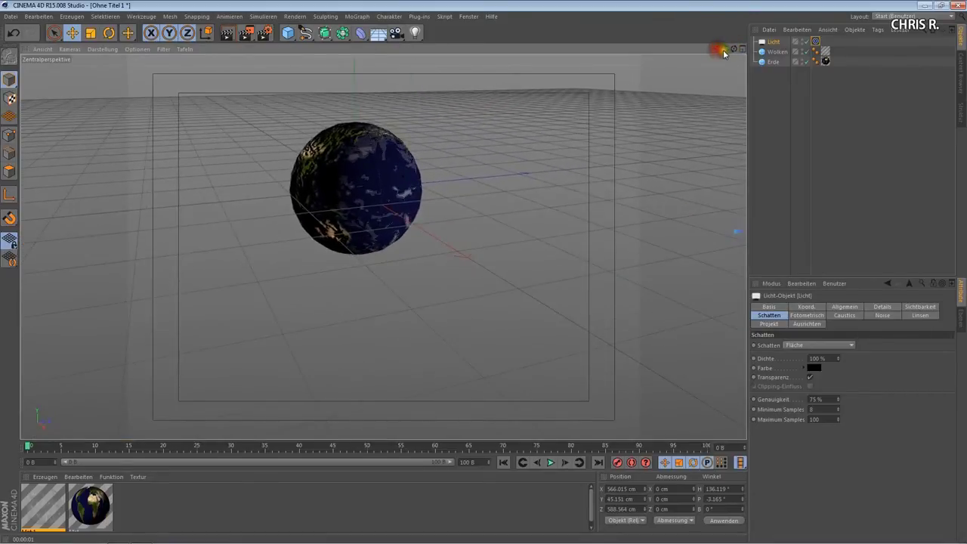
alt+right_drag(483, 271, 485, 272)
alt+drag(485, 272, 484, 271)
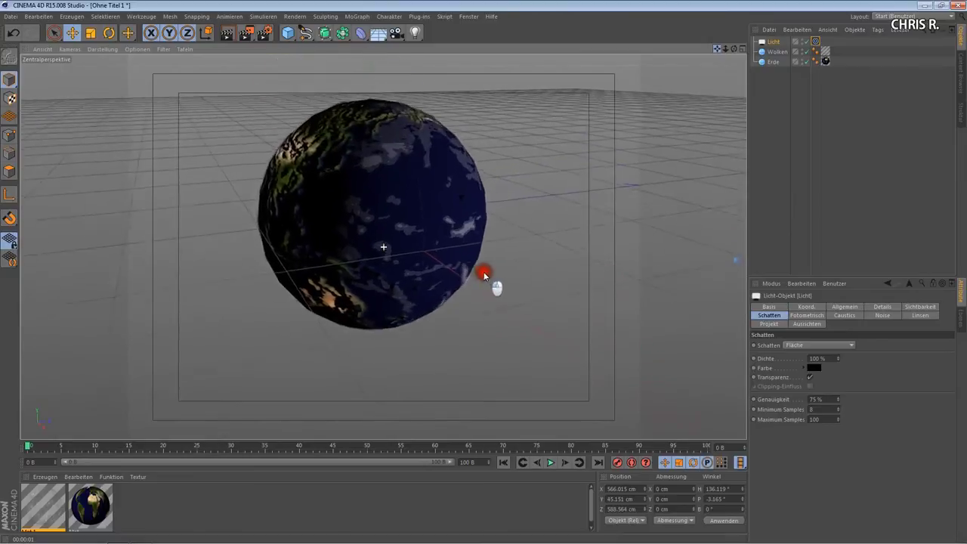
click(226, 33)
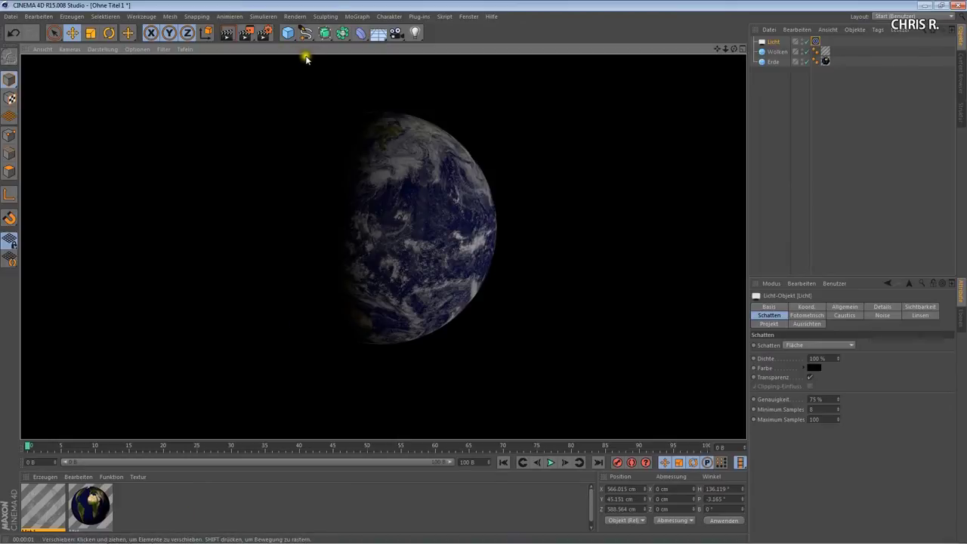
Add a sphere named Atmosphäre and deselect the materials in the Material Manager.
click(287, 34)
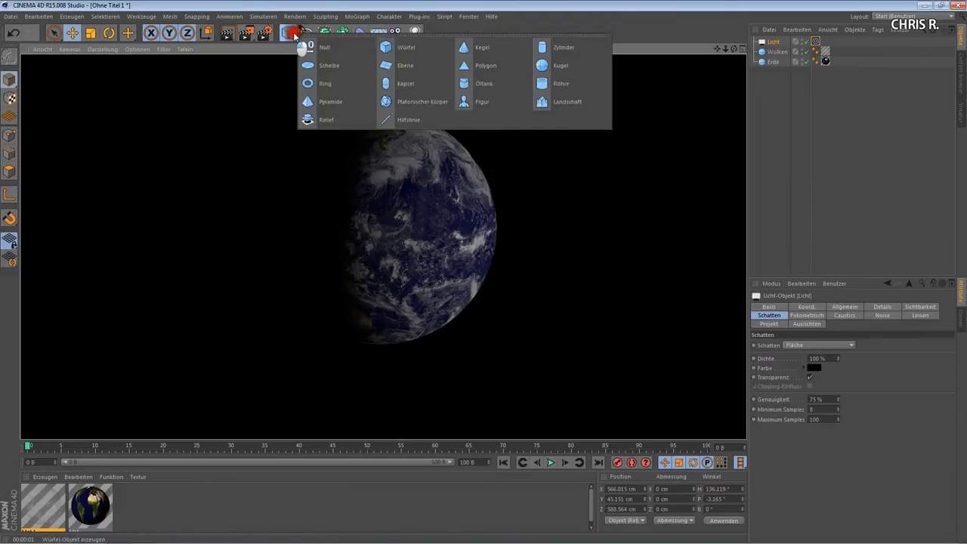
drag(289, 36, 559, 64)
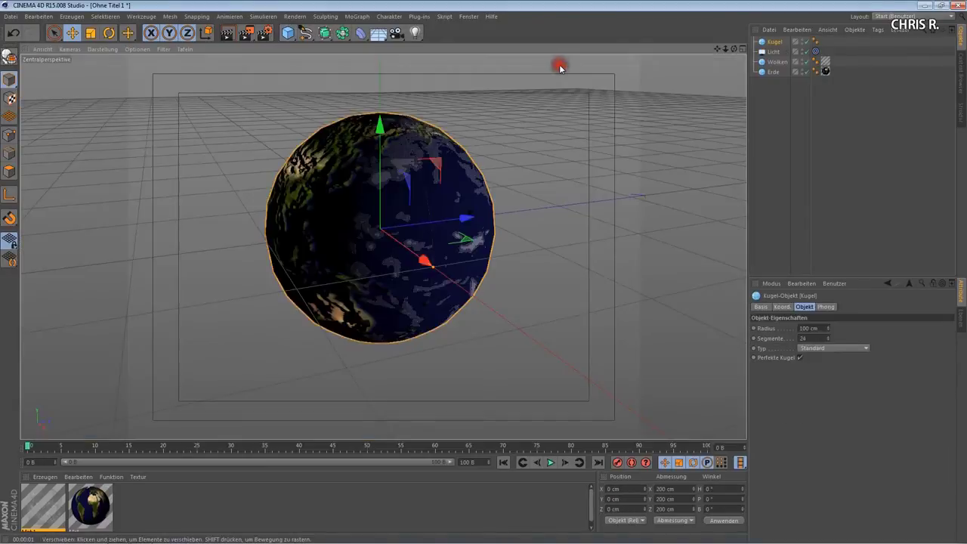
double_click(777, 43)
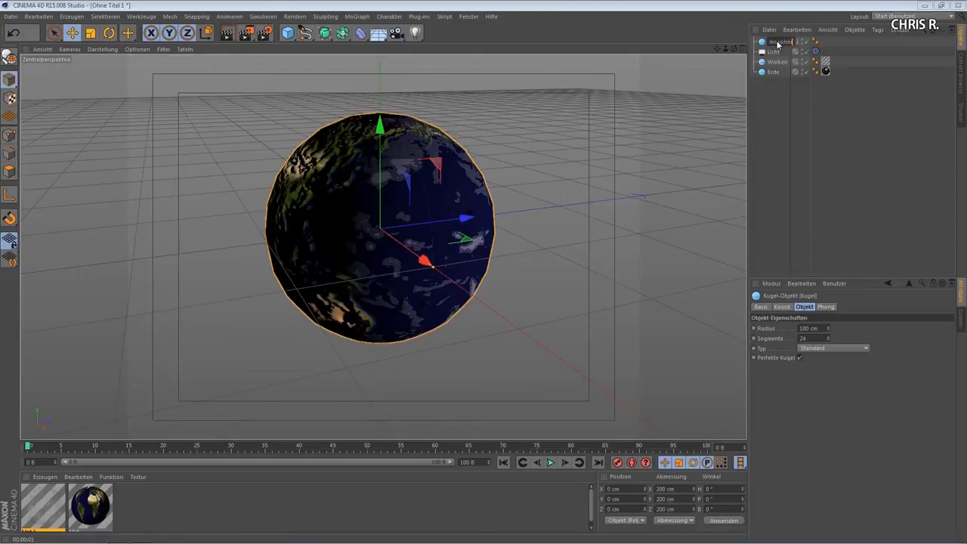
text(re)
key(Return)
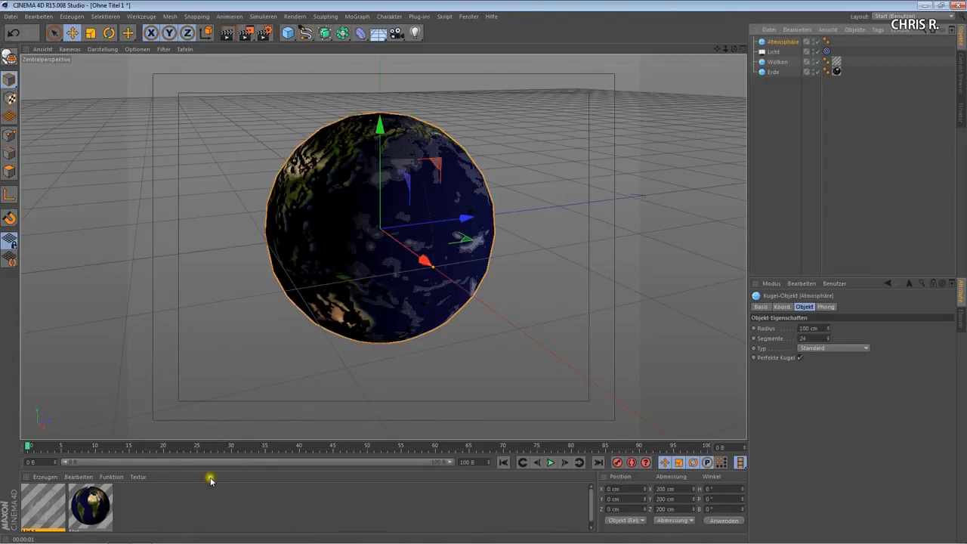
click(162, 506)
Create Mat.2 and set its colour to pale blue 200, 200, 230.
double_click(163, 506)
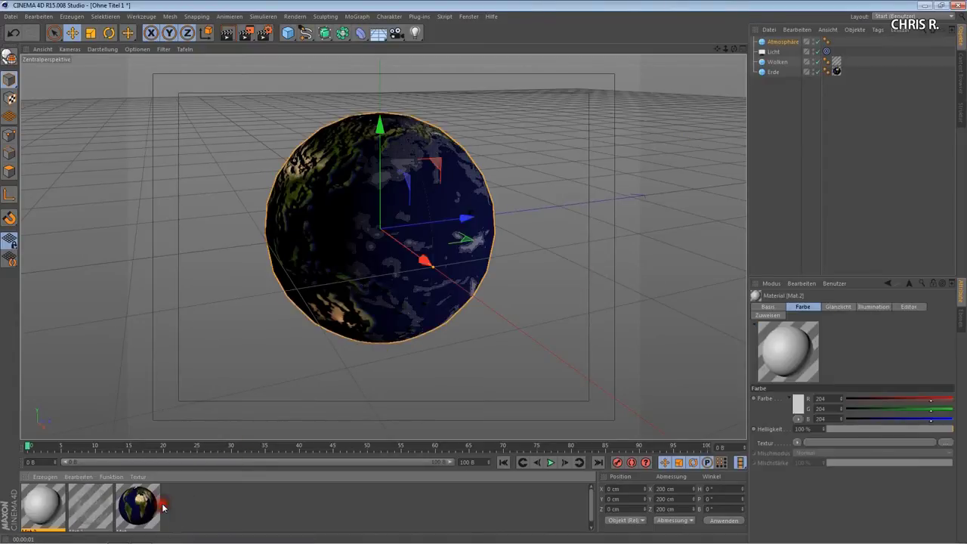
double_click(44, 508)
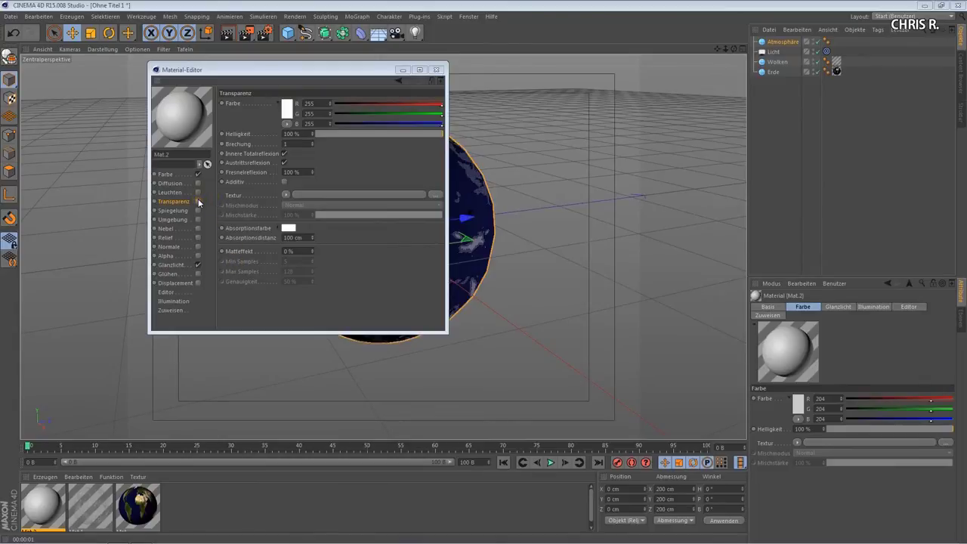
click(166, 174)
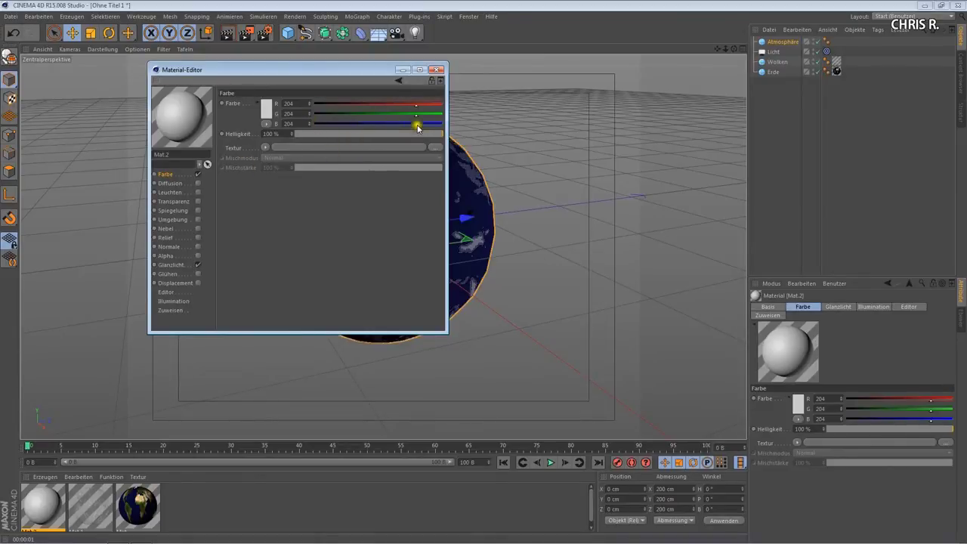
drag(418, 129, 431, 131)
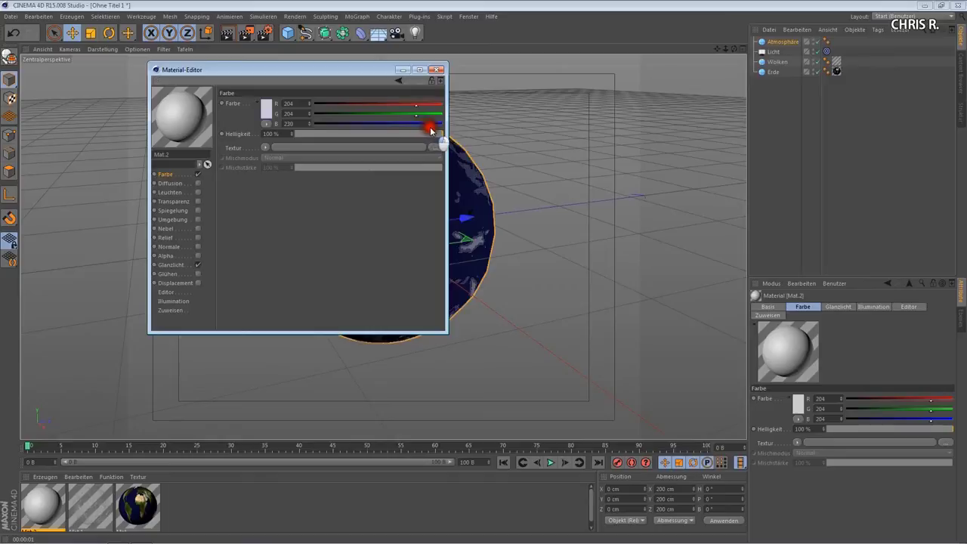
click(430, 130)
drag(309, 117, 299, 114)
Enable 95 % transparency with a Fresnel texture and turn off Glanzlicht.
click(199, 203)
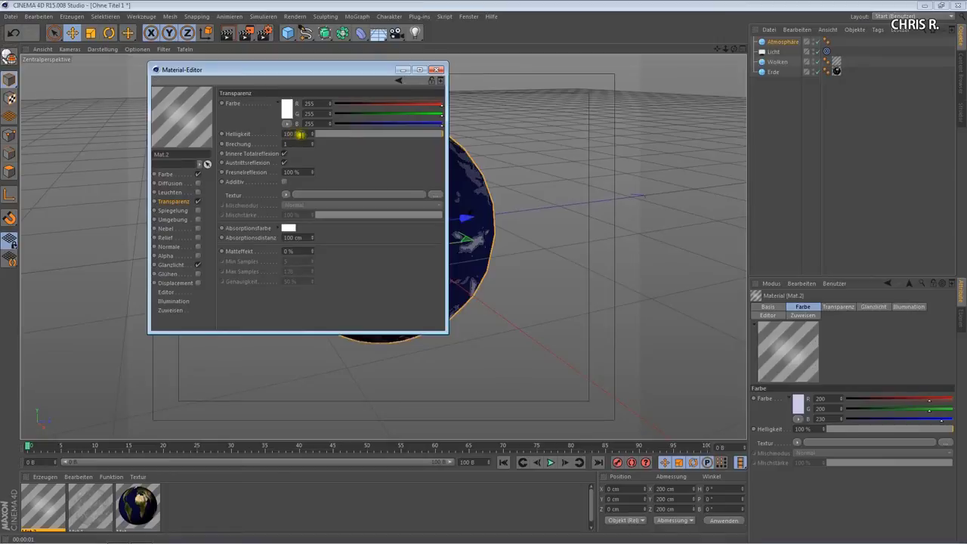
drag(441, 139, 435, 136)
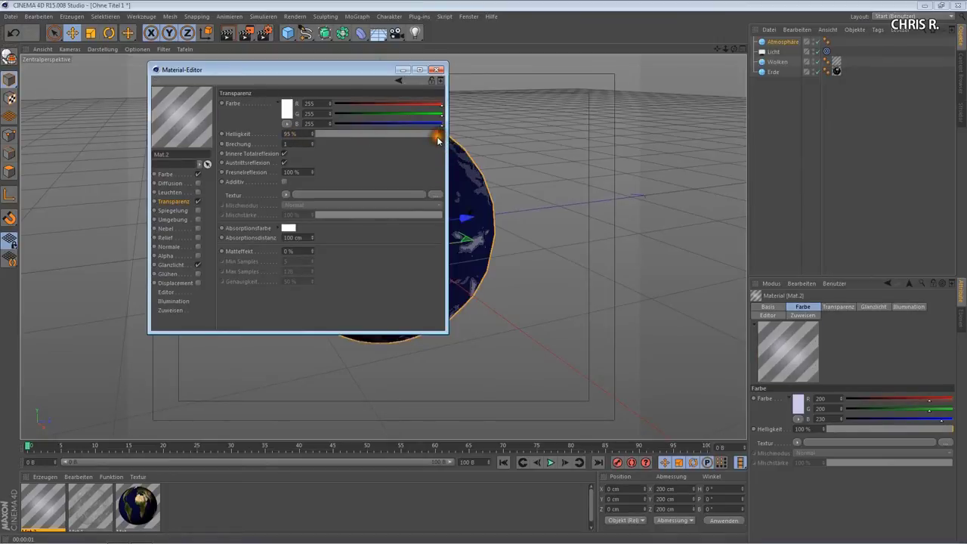
click(286, 195)
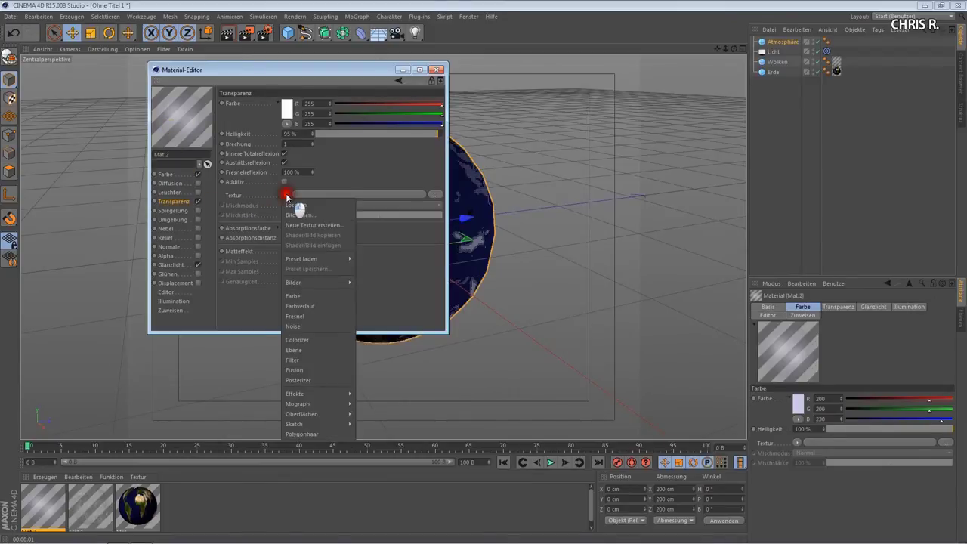
click(306, 317)
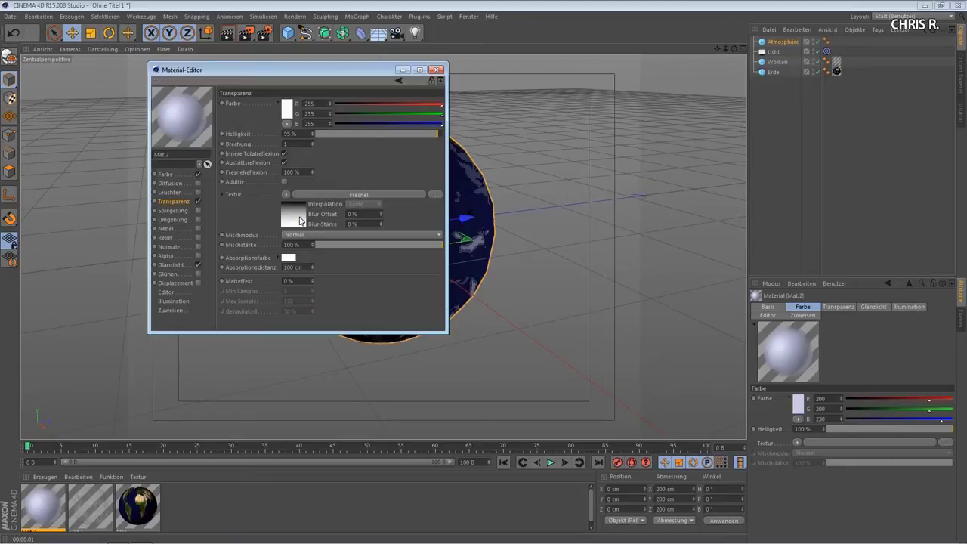
click(196, 266)
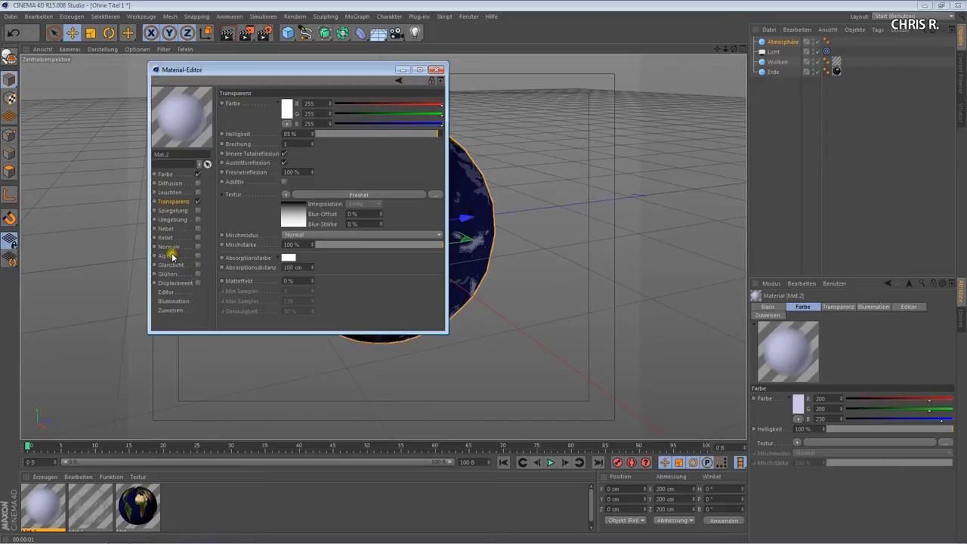
click(173, 257)
Enable Mat.2's Alpha channel with a Fresnel texture and open its gradient settings.
click(197, 256)
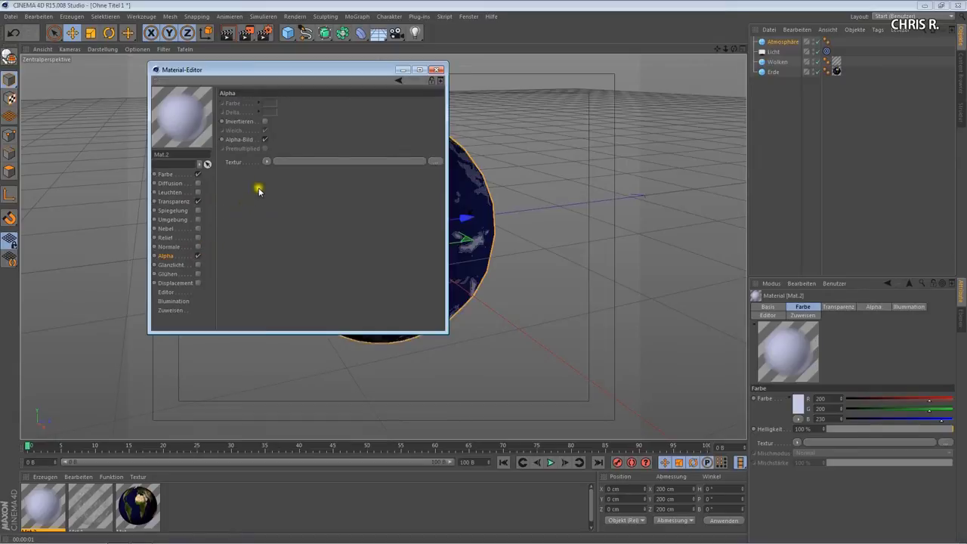
click(267, 162)
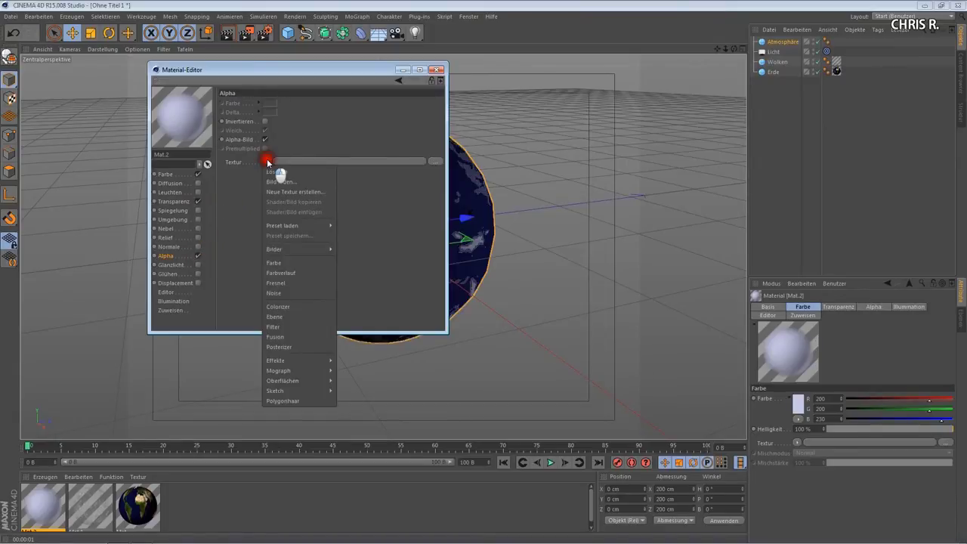
click(284, 284)
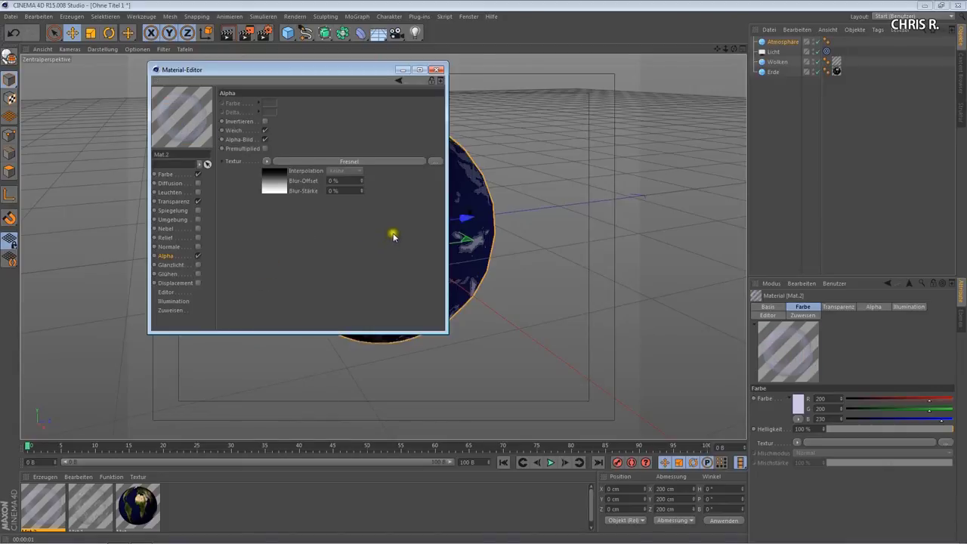
click(340, 163)
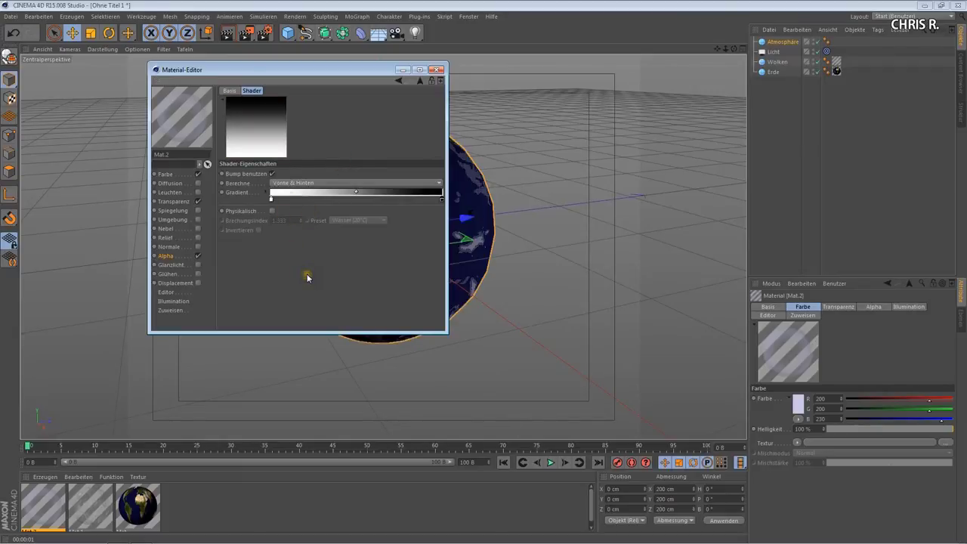
Pull the Fresnel gradient's black knot toward the middle and remove stray extra knots.
click(441, 201)
drag(441, 202, 367, 202)
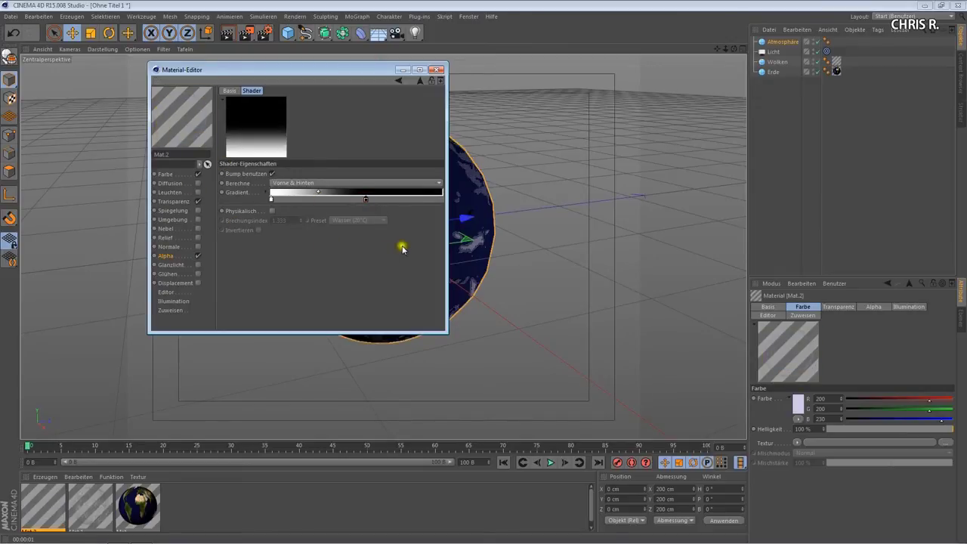
click(403, 200)
click(412, 199)
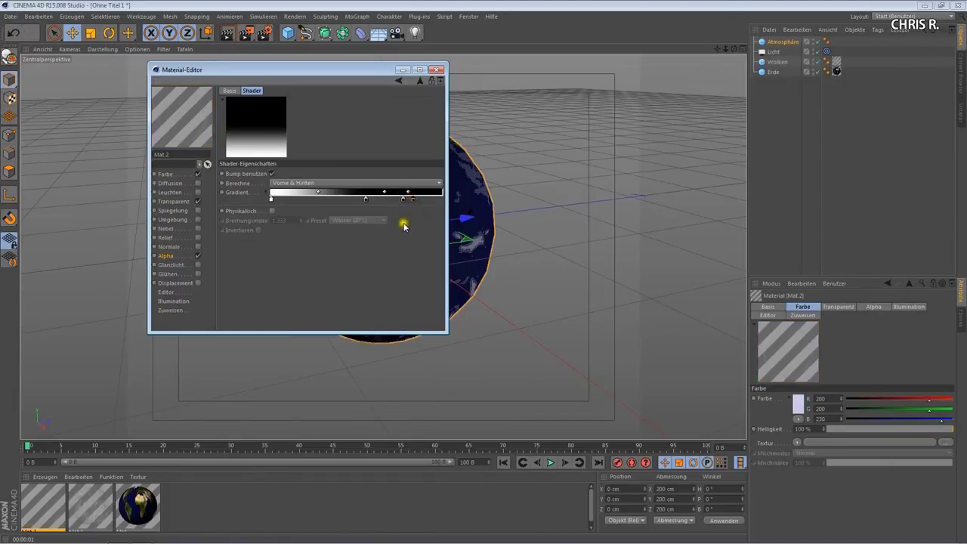
mouse_move(405, 203)
mouse_down()
mouse_move(401, 220)
mouse_move(411, 222)
mouse_up()
click(413, 208)
Raise the Atmosphäre sphere's radius to 102 cm.
click(431, 71)
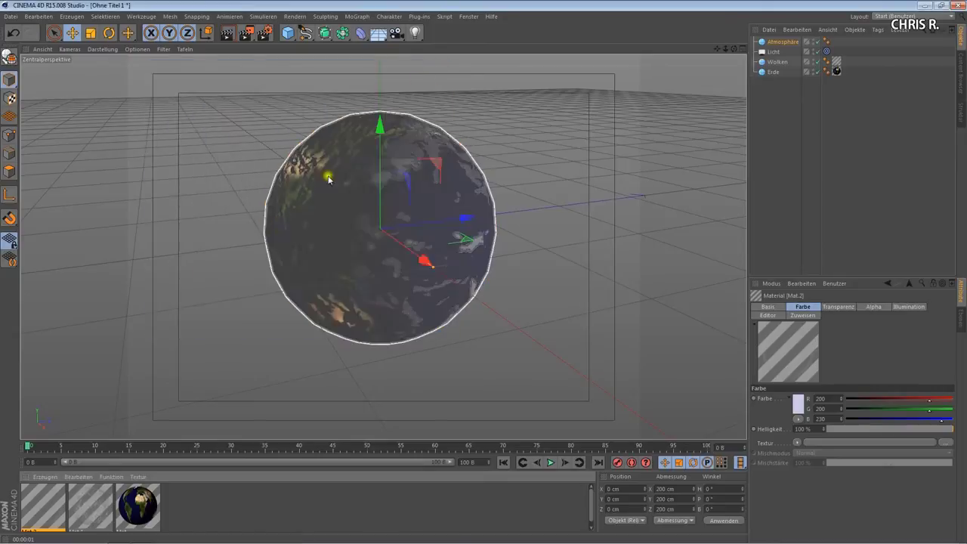
mouse_move(43, 515)
mouse_down()
mouse_move(785, 58)
mouse_move(781, 44)
mouse_up()
click(780, 44)
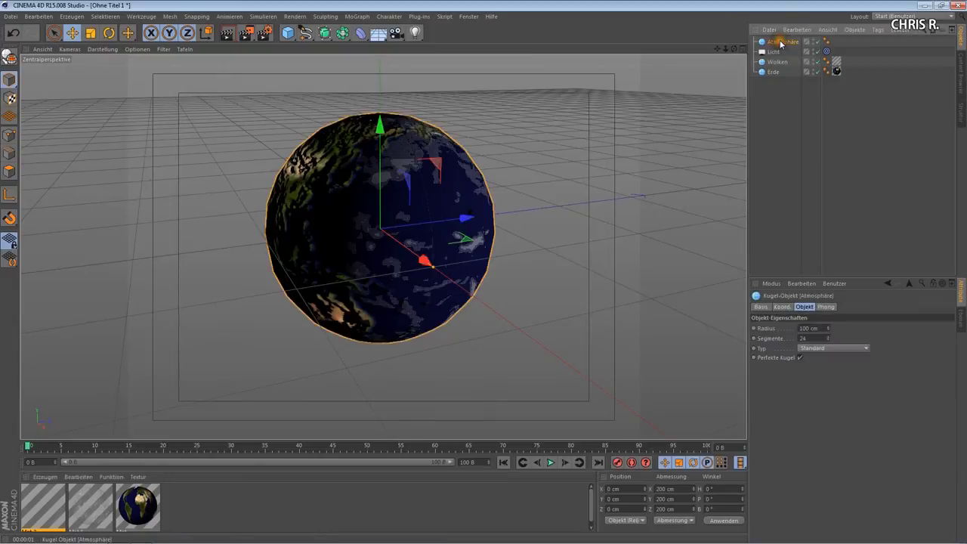
click(828, 327)
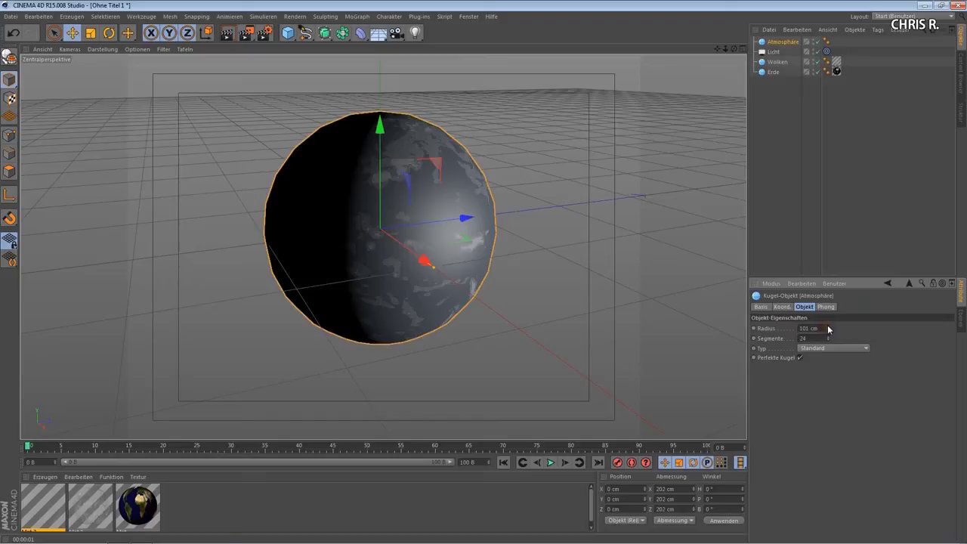
click(828, 328)
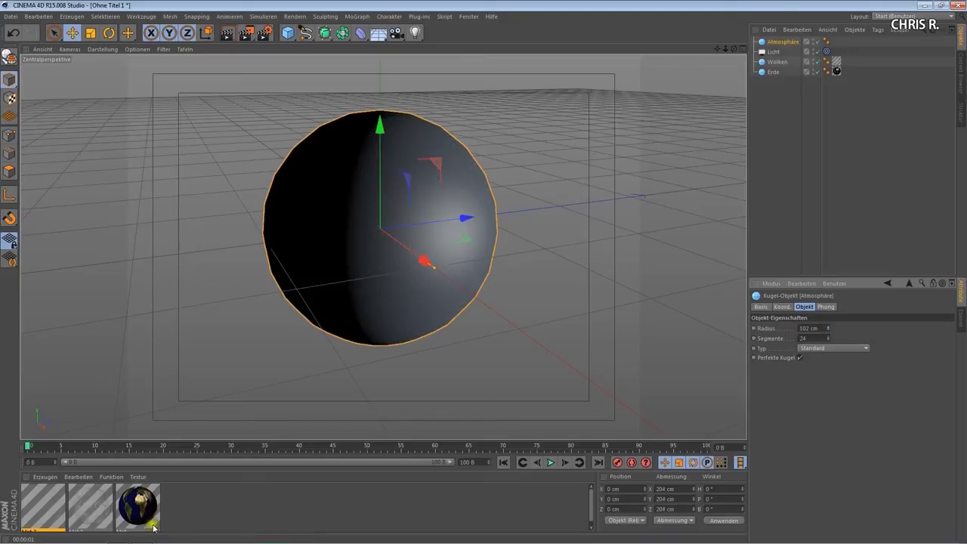
Apply Mat.2 to the Atmosphäre sphere.
drag(47, 508, 427, 278)
click(789, 43)
drag(789, 43, 789, 43)
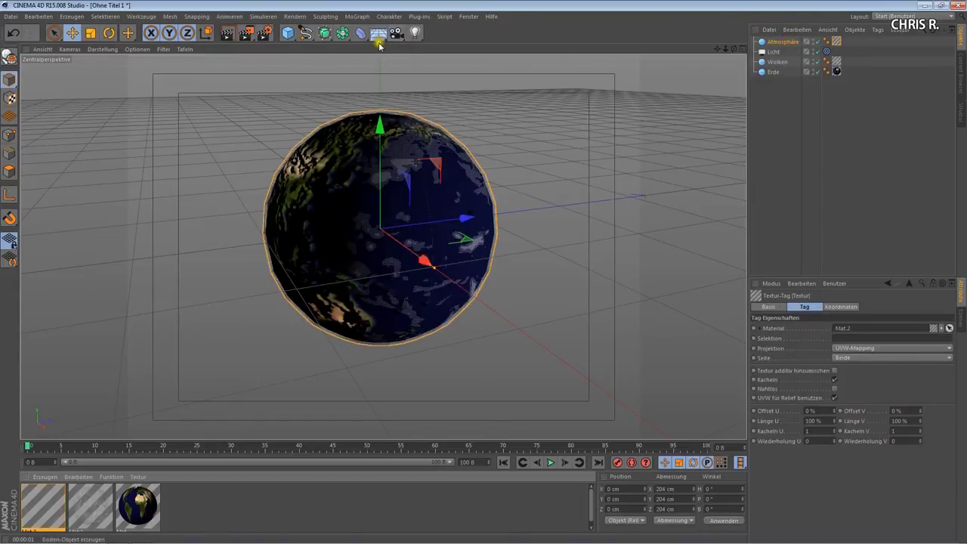
Test-render, enlarge Atmosphäre's radius to 103 cm, and render again.
click(227, 34)
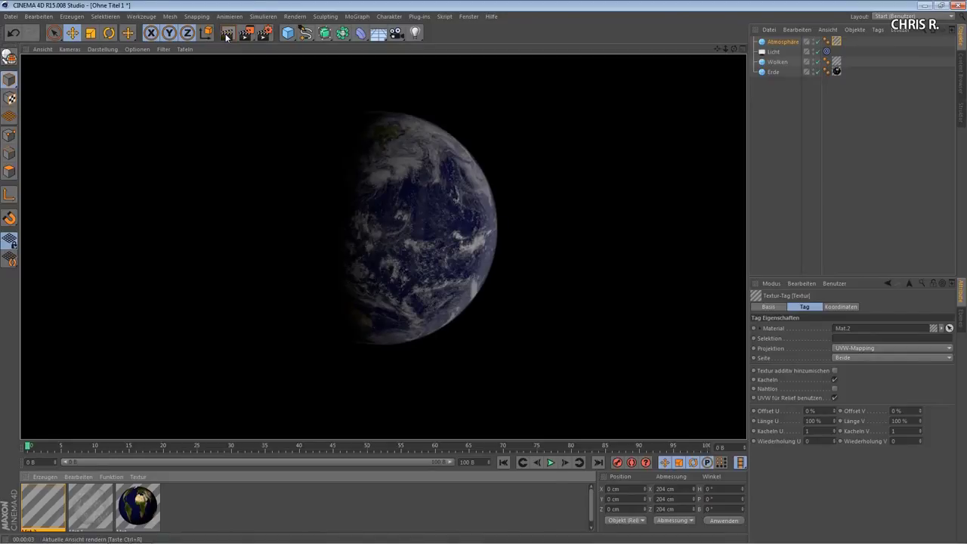
click(779, 43)
click(828, 329)
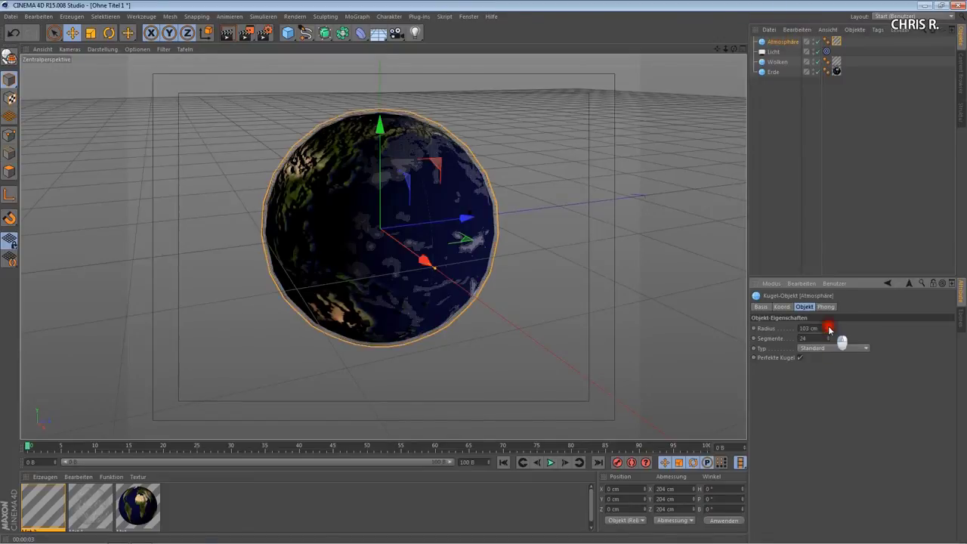
click(225, 34)
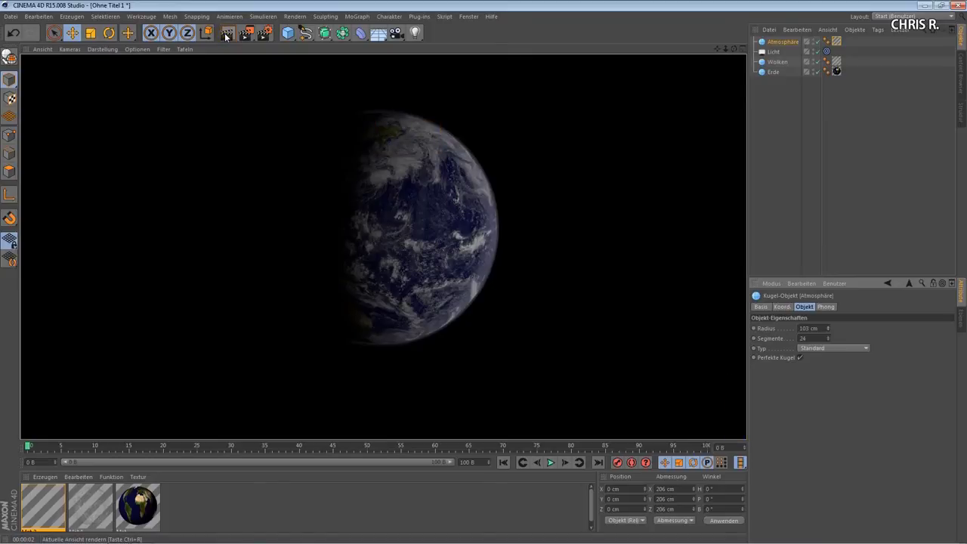
Nudge Mat.2's alpha Fresnel gradient knot slightly right, then render the glowing Earth.
double_click(43, 496)
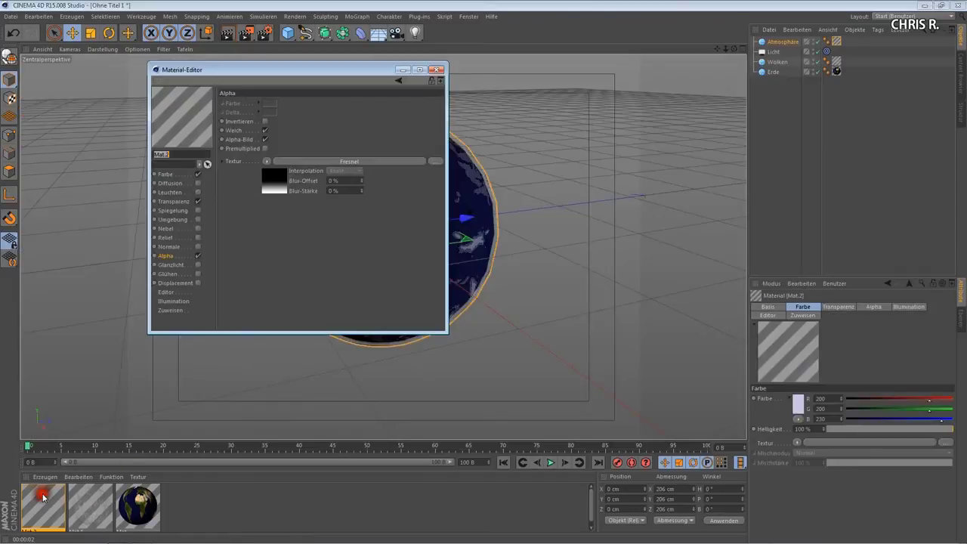
click(164, 256)
click(311, 163)
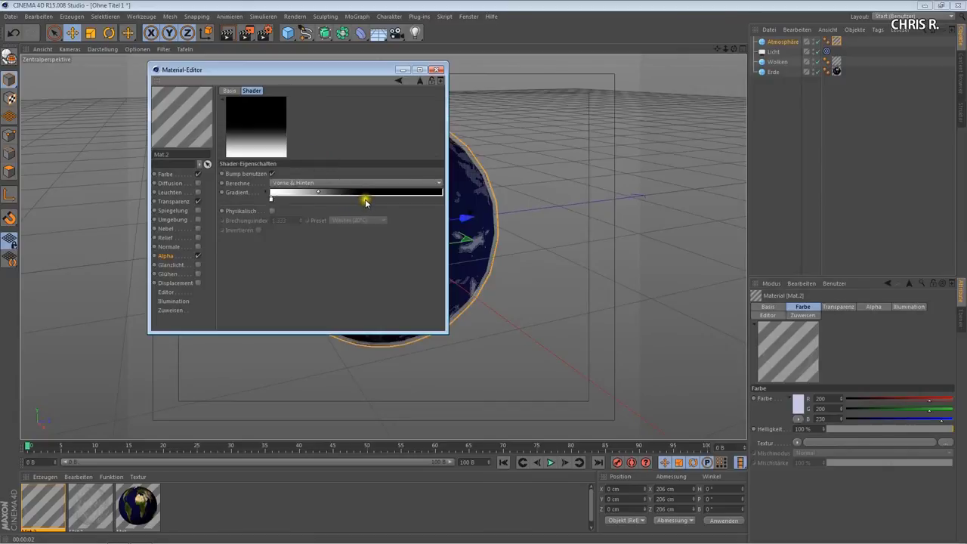
click(366, 201)
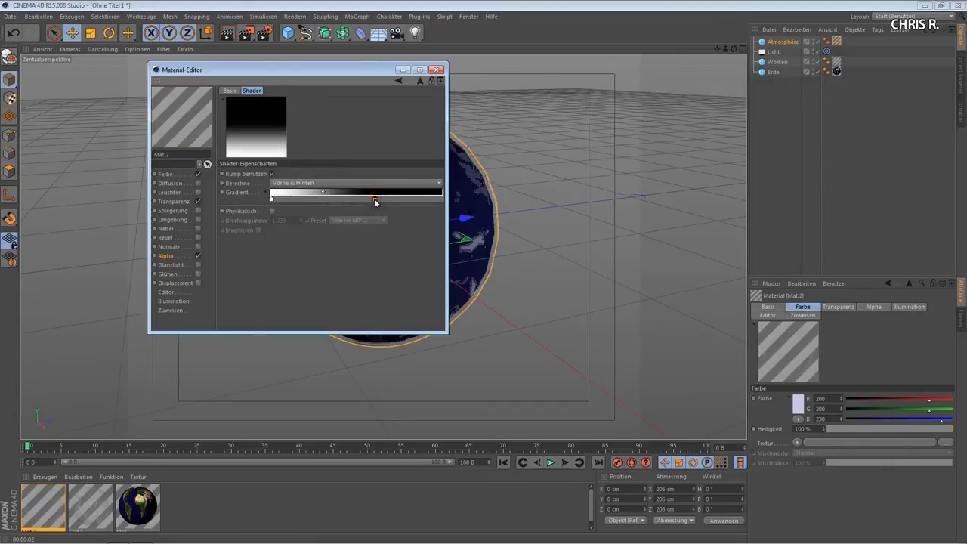
drag(374, 198, 382, 200)
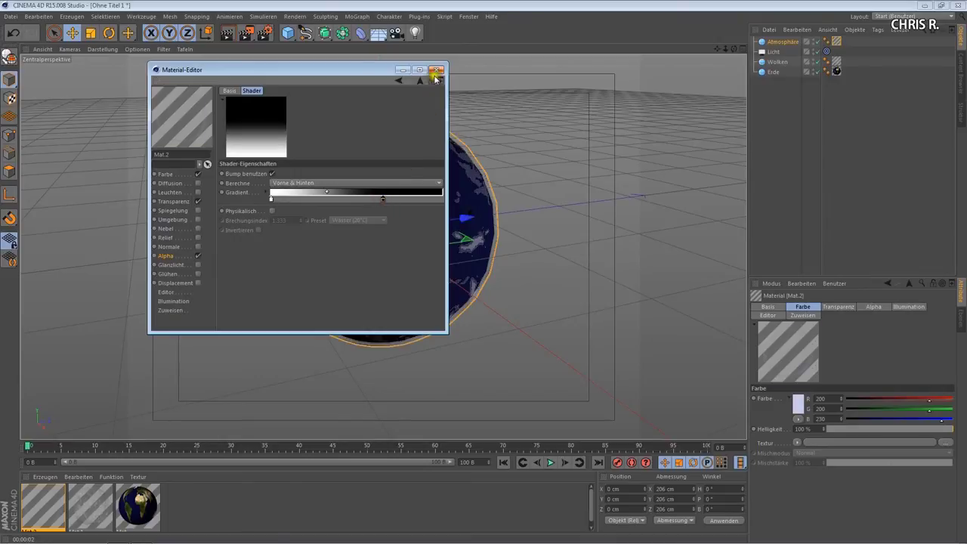
click(435, 70)
click(227, 32)
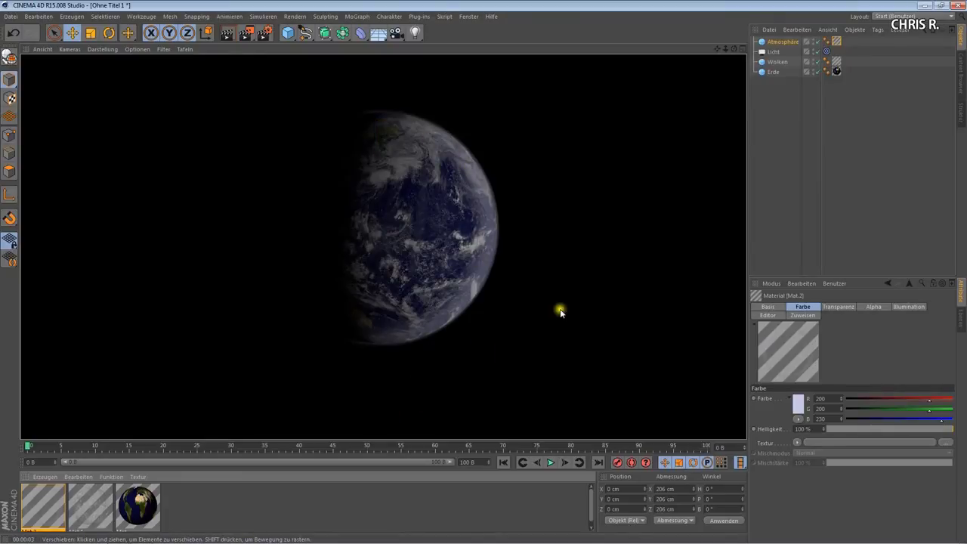
click(648, 321)
Add a Himmel sky object from the floor flyout and create a new material, Mat.3.
drag(376, 35, 418, 65)
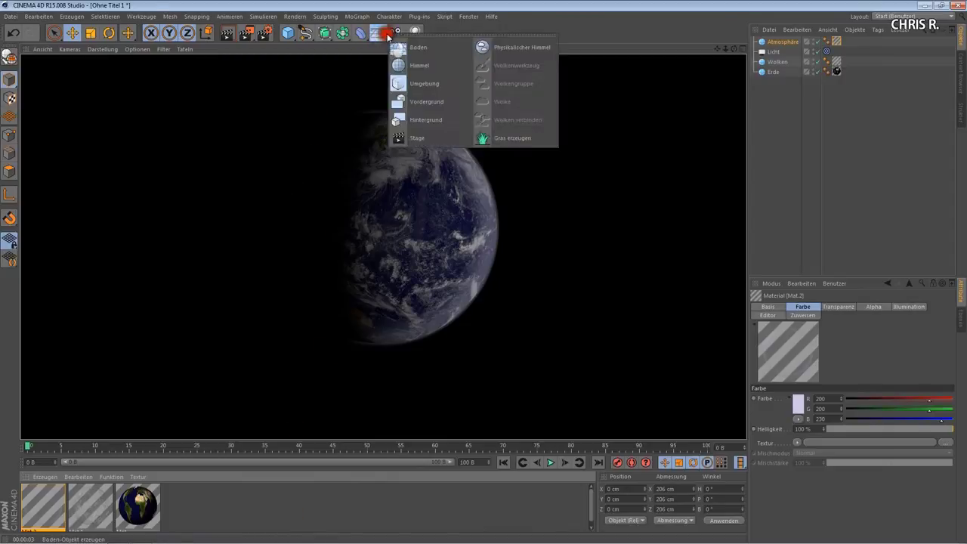
click(417, 66)
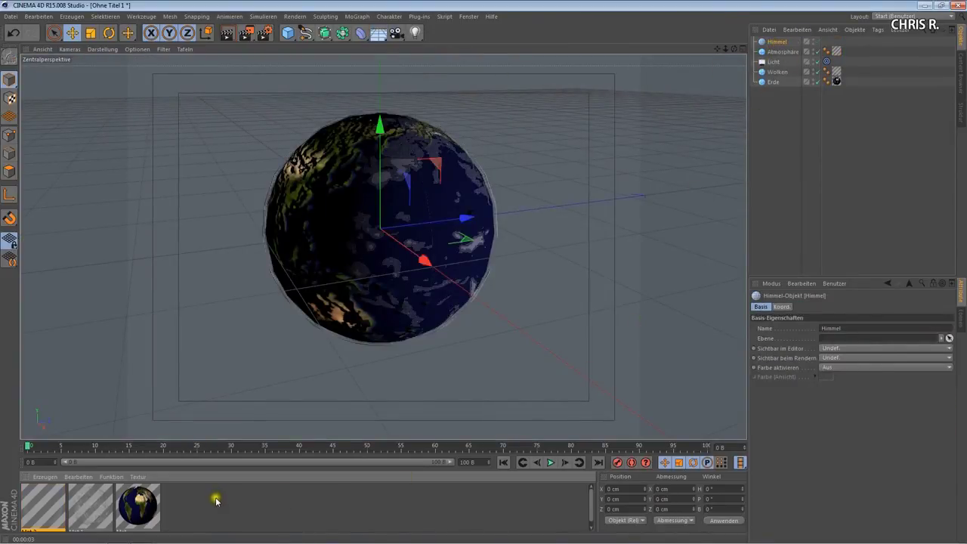
double_click(240, 504)
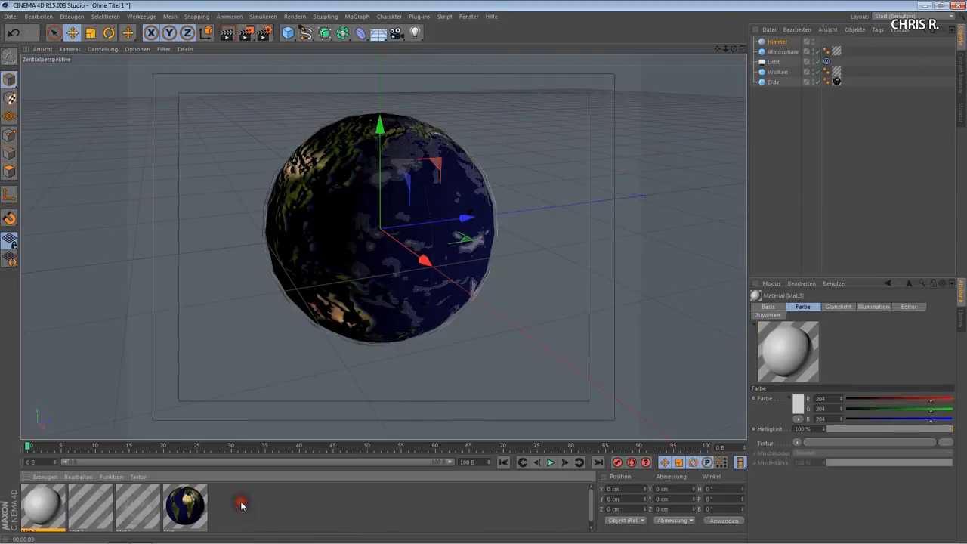
Disable Glanzlicht on Mat.3 and load Free_Starfield.jpg as its Farbe texture, without copying it into the project.
double_click(44, 506)
click(198, 266)
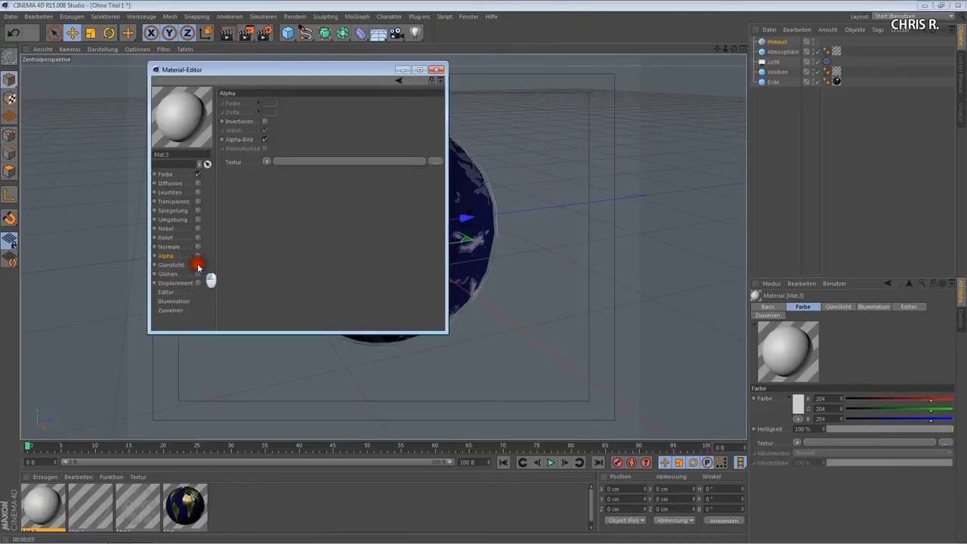
click(170, 175)
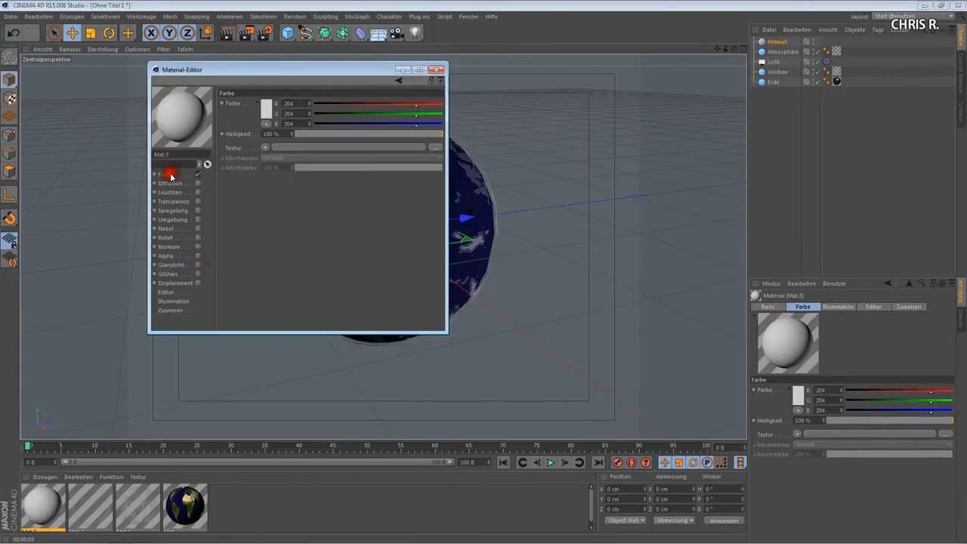
click(264, 148)
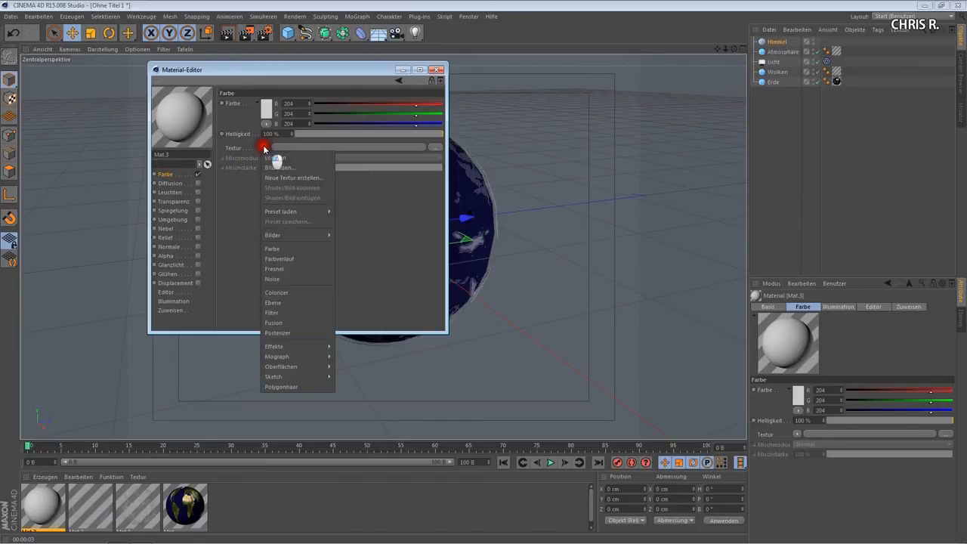
click(274, 166)
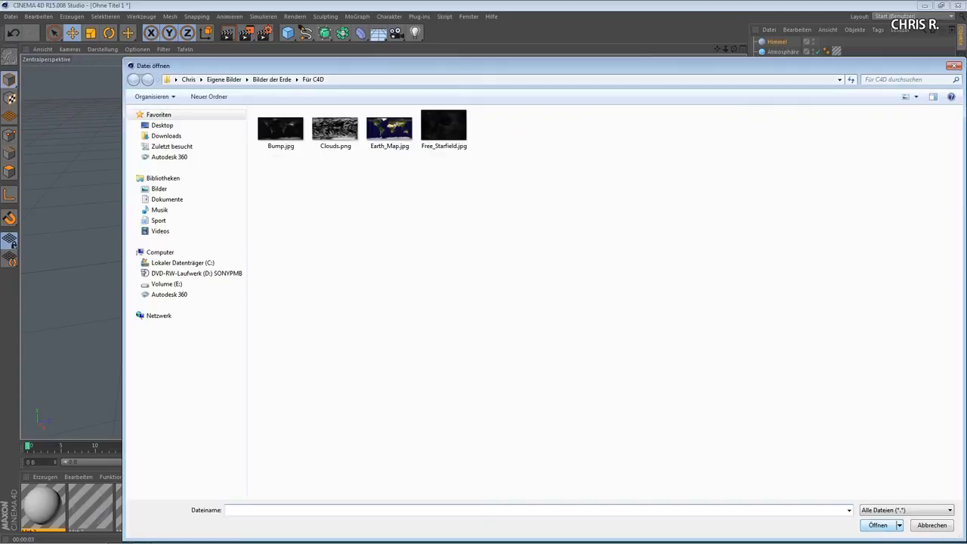
double_click(443, 130)
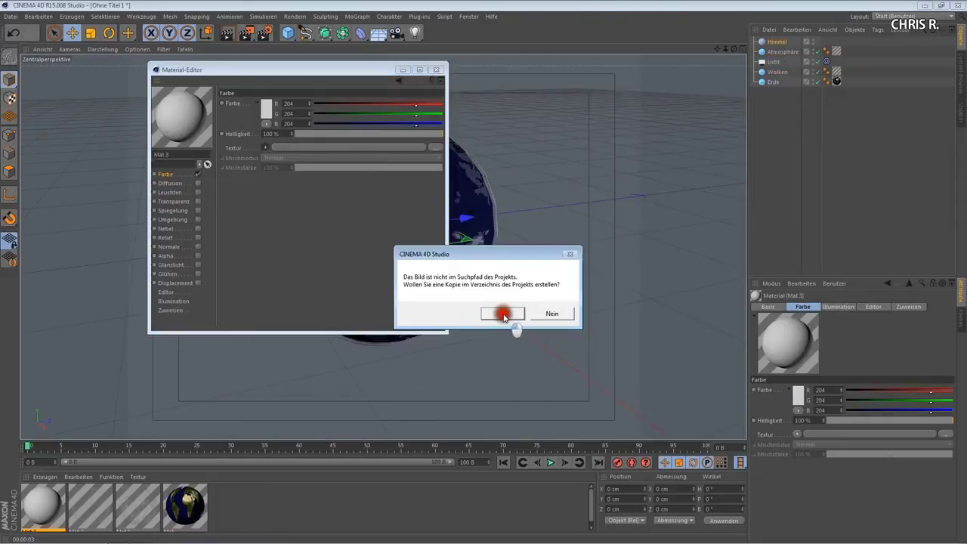
click(560, 314)
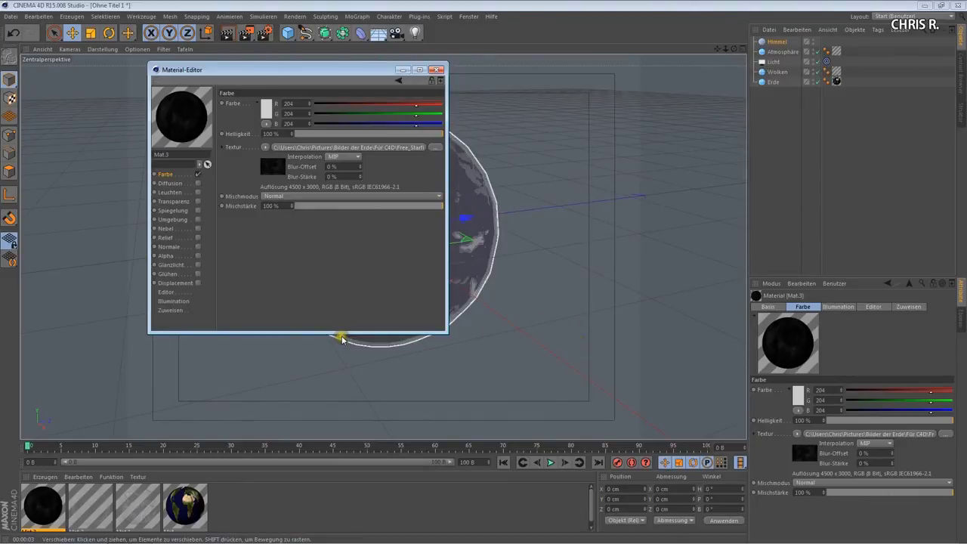
drag(247, 72, 744, 148)
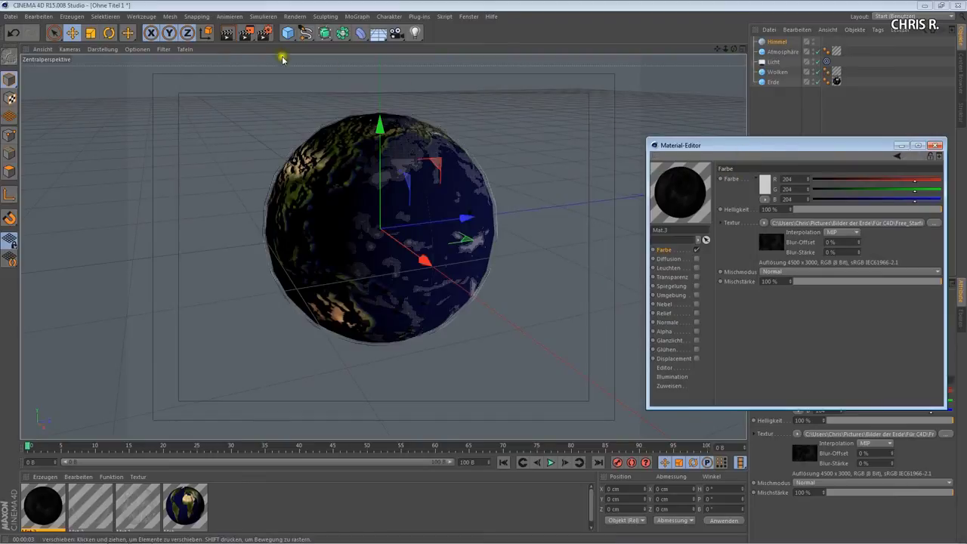
Assign Mat.3 to the Himmel object and render the Earth against the starfield.
click(228, 35)
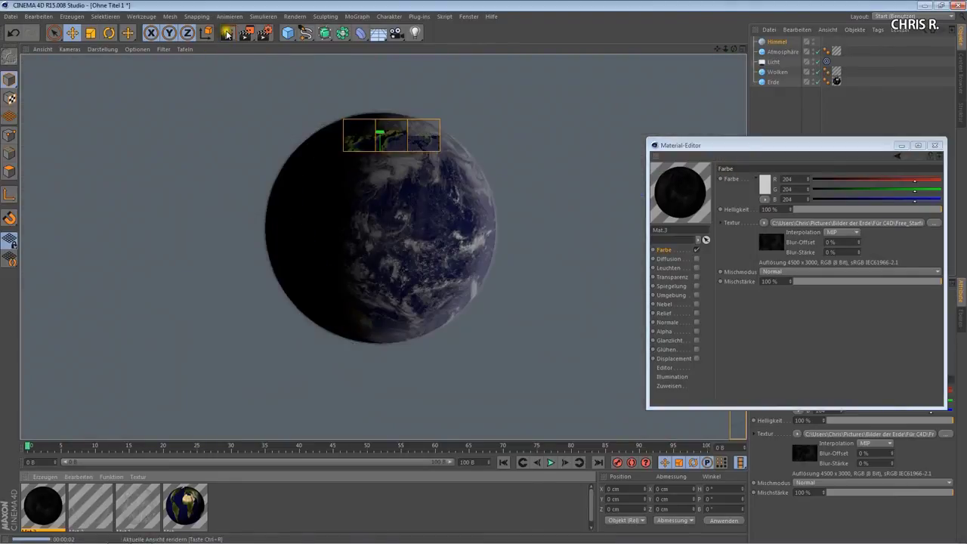
drag(44, 514, 782, 45)
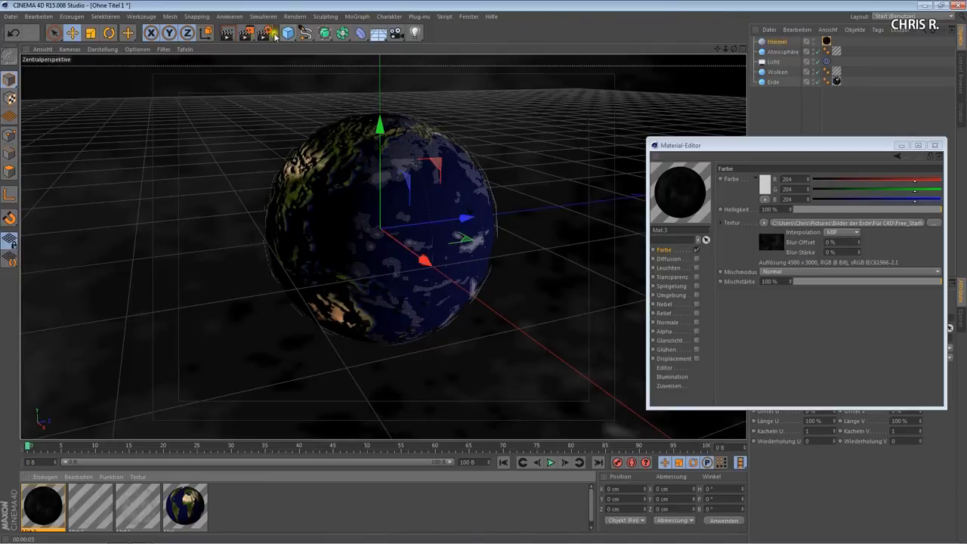
click(227, 32)
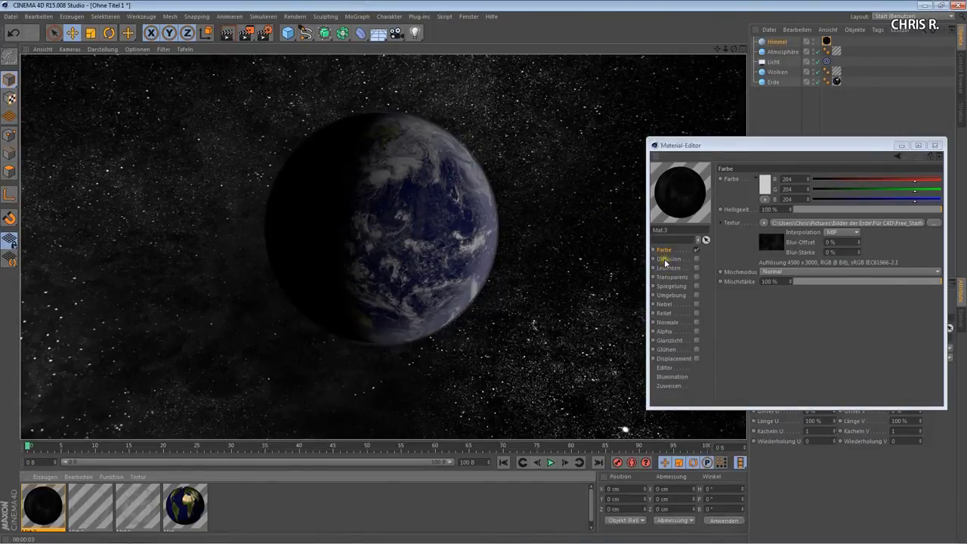
Enable Diffusion on Mat.3, lower its Helligkeit to about 30%, and test-render the stars.
drag(718, 145, 623, 121)
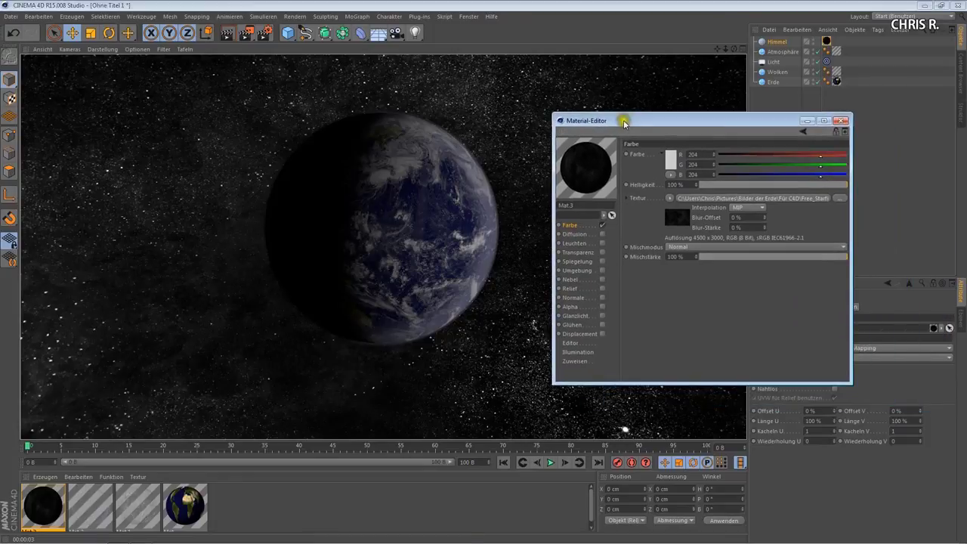
click(571, 236)
click(602, 234)
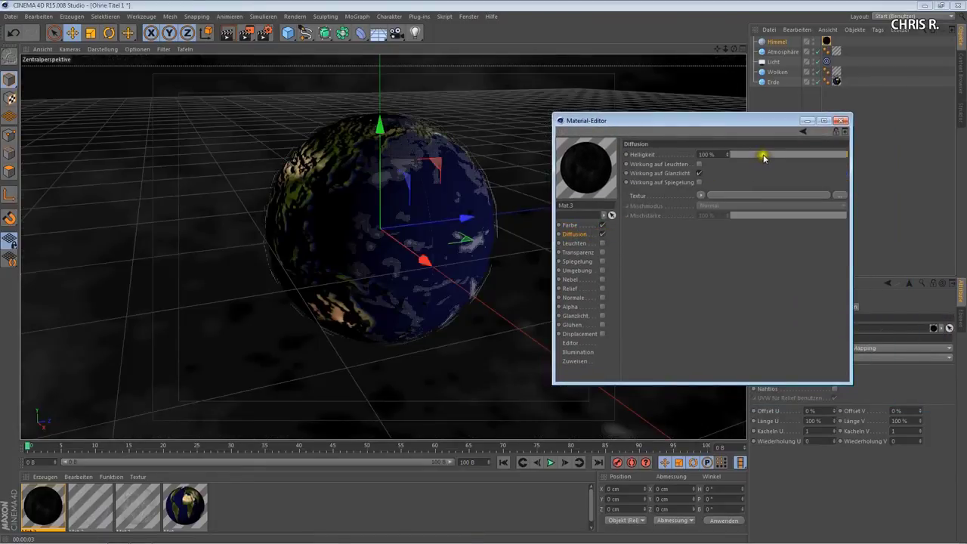
click(763, 155)
drag(766, 154, 765, 154)
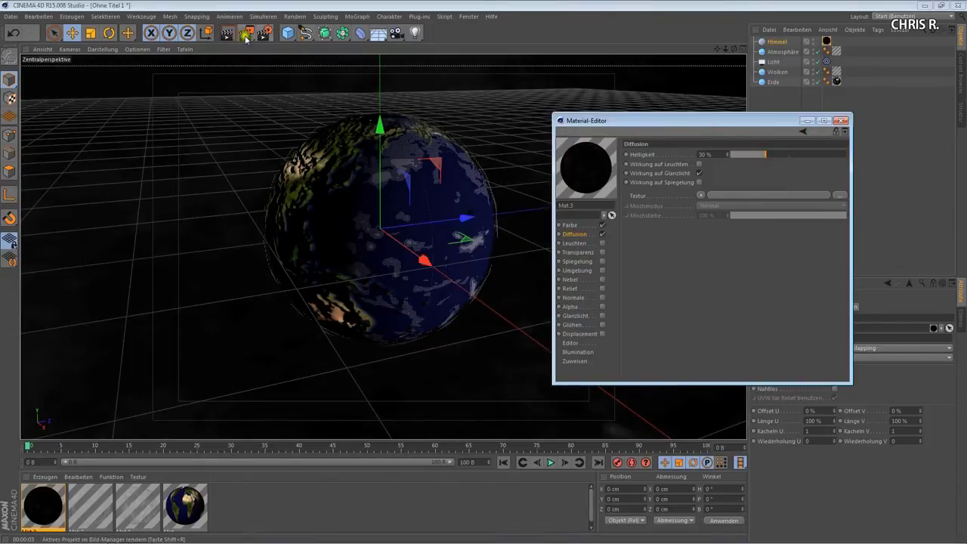
click(227, 32)
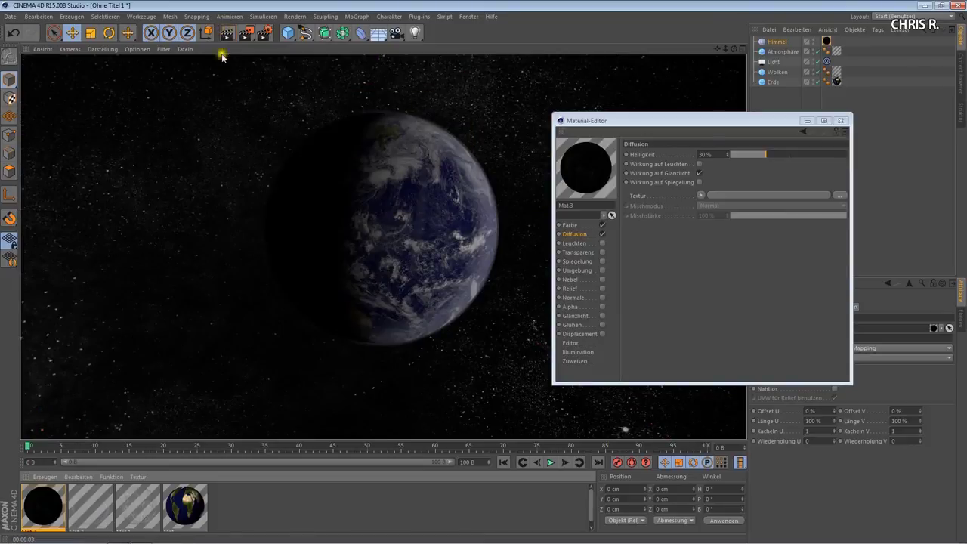
Drop the Diffusion Helligkeit to 15%, re-render, and close the Material Editor.
mouse_move(611, 121)
mouse_down()
mouse_move(786, 139)
mouse_move(636, 121)
mouse_up()
drag(790, 155, 778, 155)
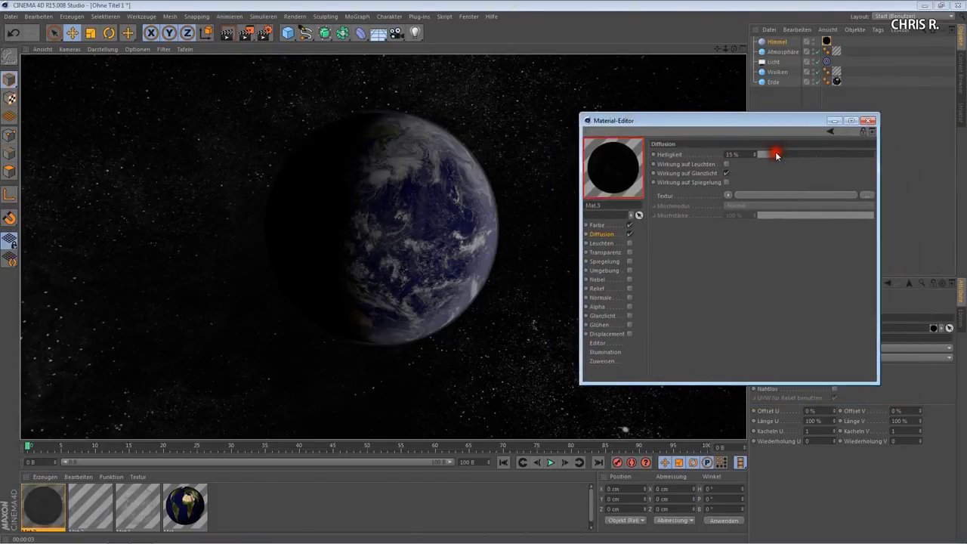
drag(695, 121, 785, 198)
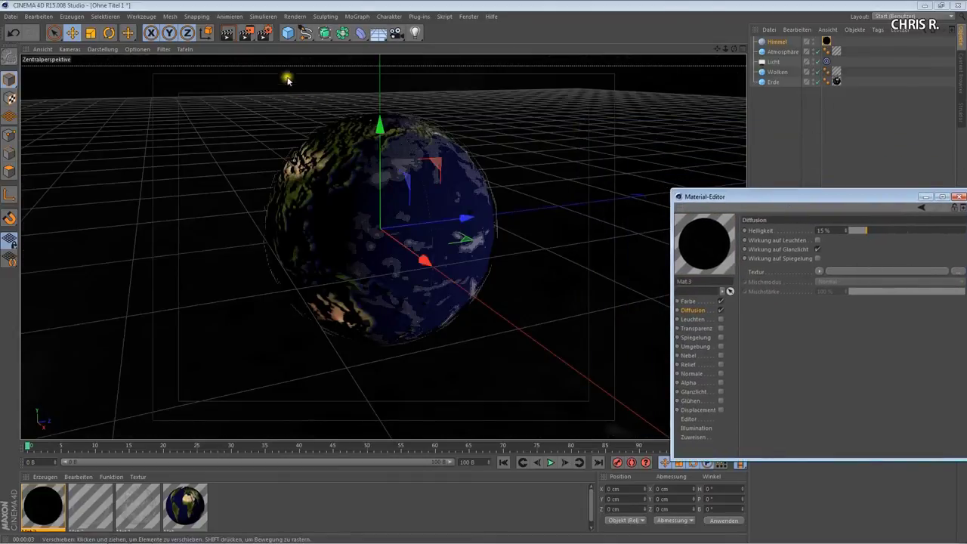
click(227, 33)
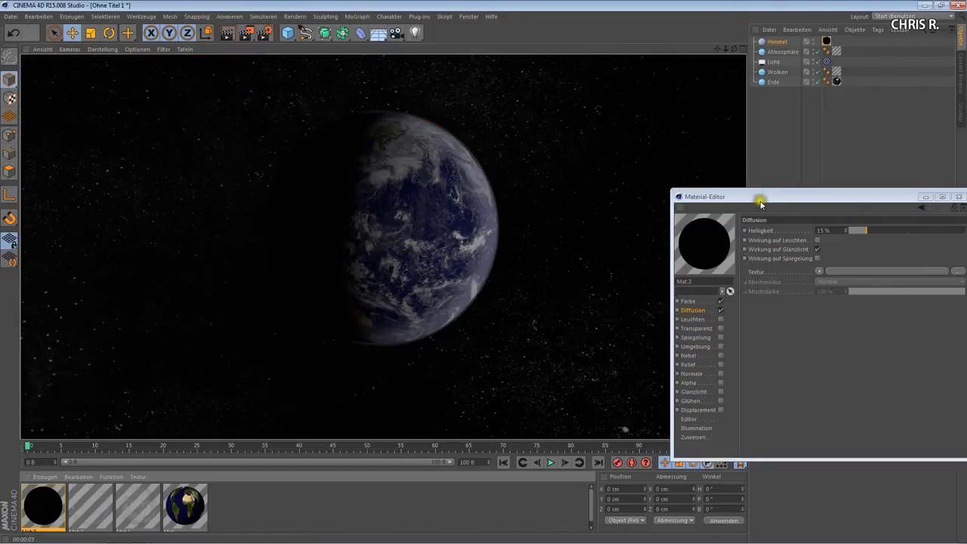
drag(755, 196, 518, 274)
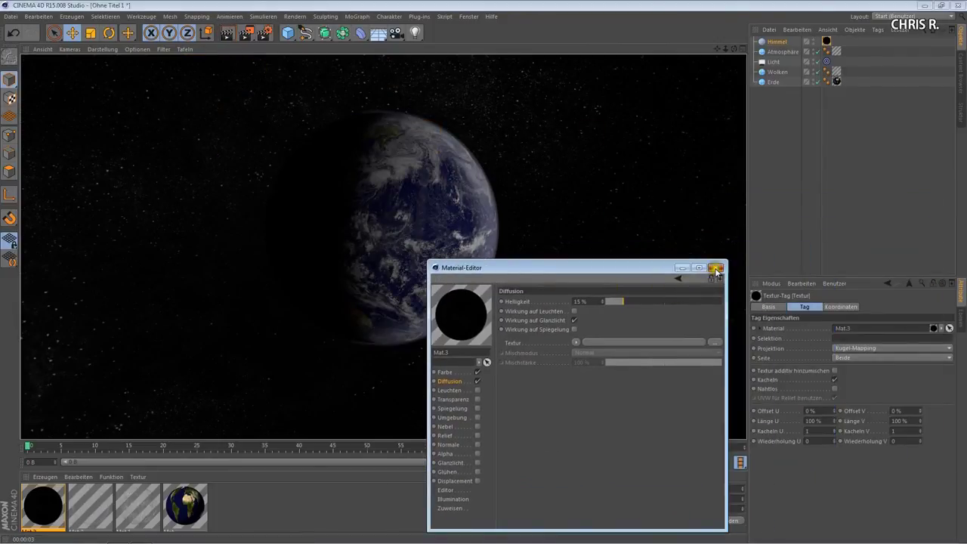
click(714, 267)
alt+drag(484, 272, 484, 271)
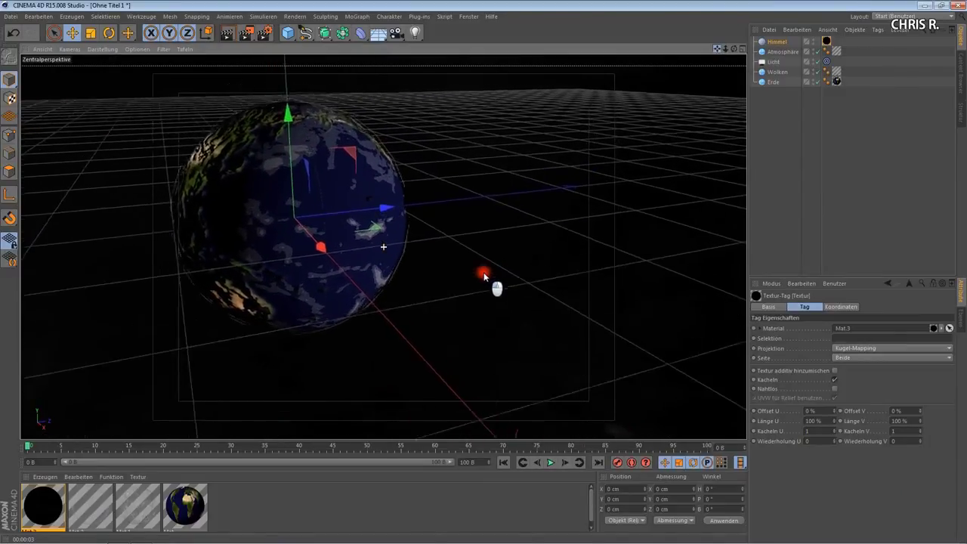
Render the final view with Erde, Wolken, Atmosphäre and the 15% starfield sky.
click(227, 32)
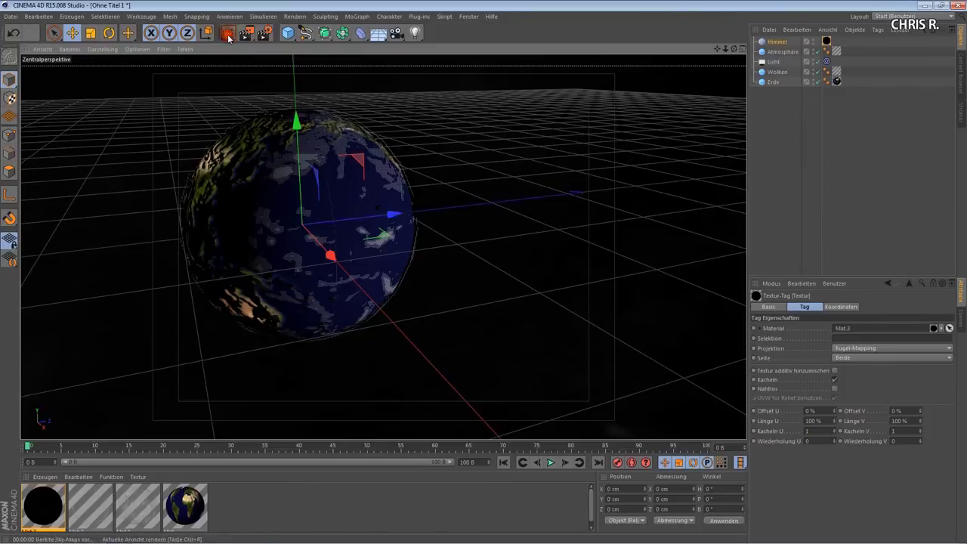